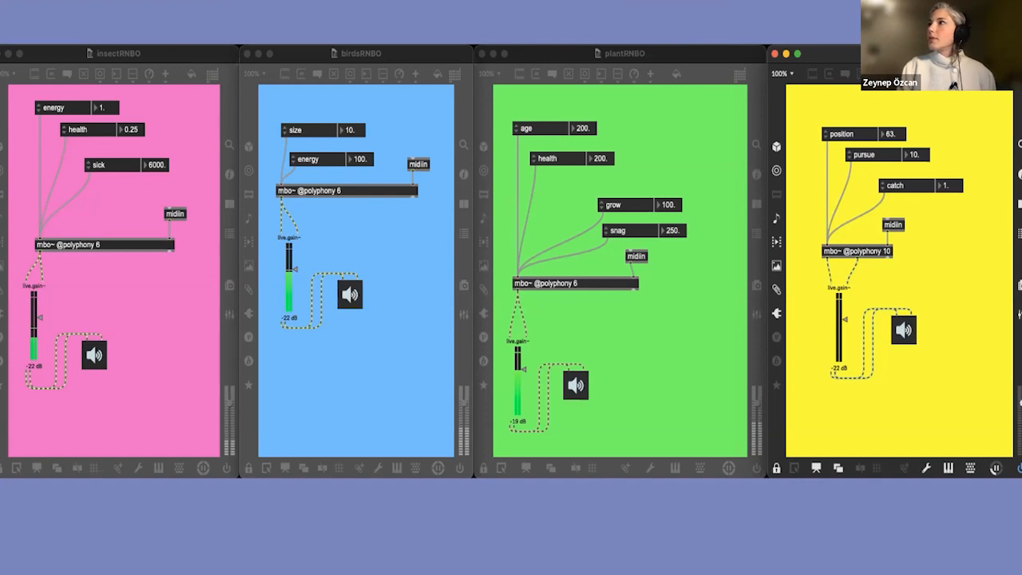
Step: Switch to the RNBO VST ableton_3 set in Ableton Live and enlarge its window to show more of the arrangement
key("Right")
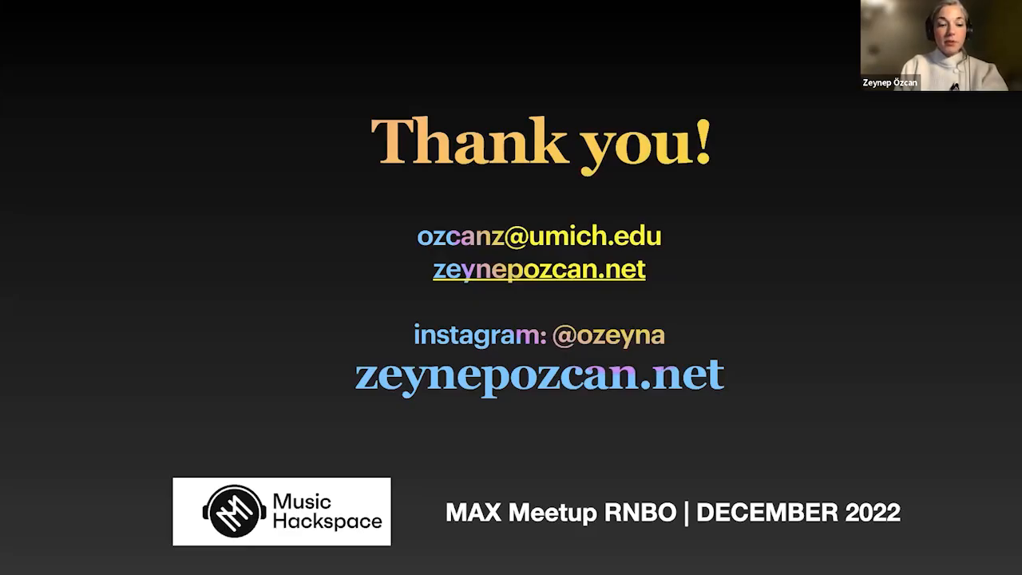
key("super+Tab")
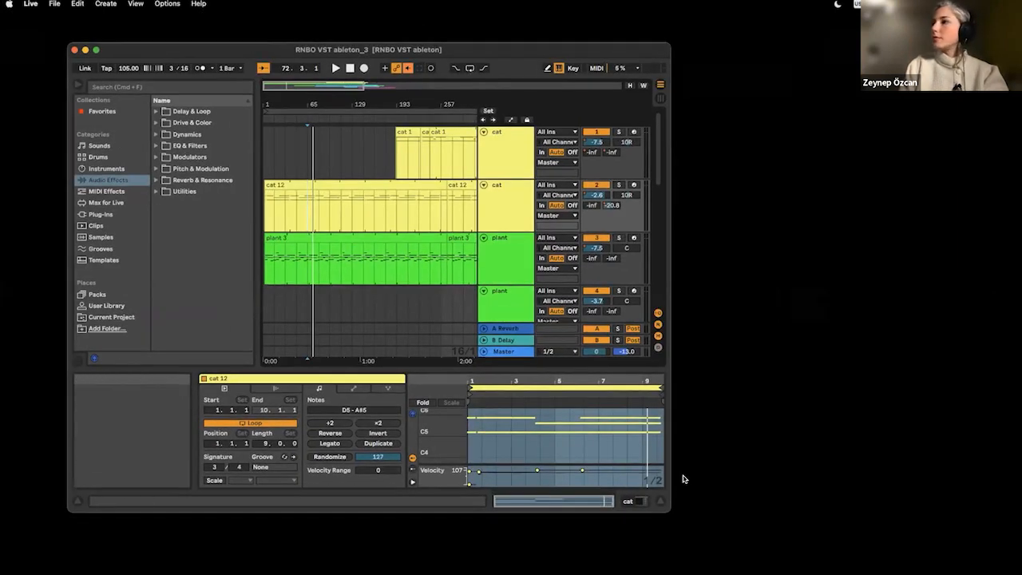
left_click_drag(667, 509, 916, 563)
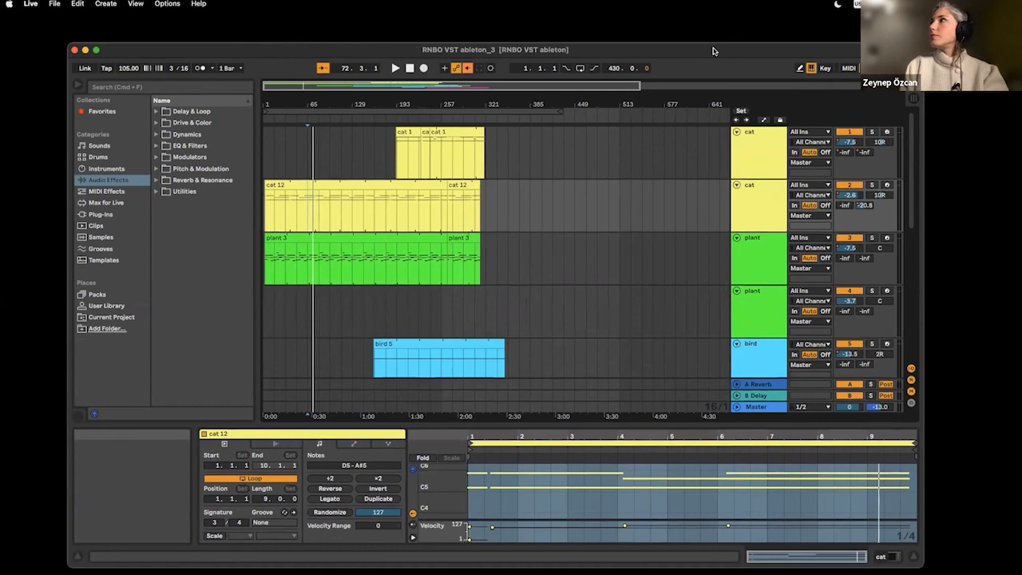
left_click_drag(713, 48, 695, 31)
left_click_drag(430, 87, 460, 111)
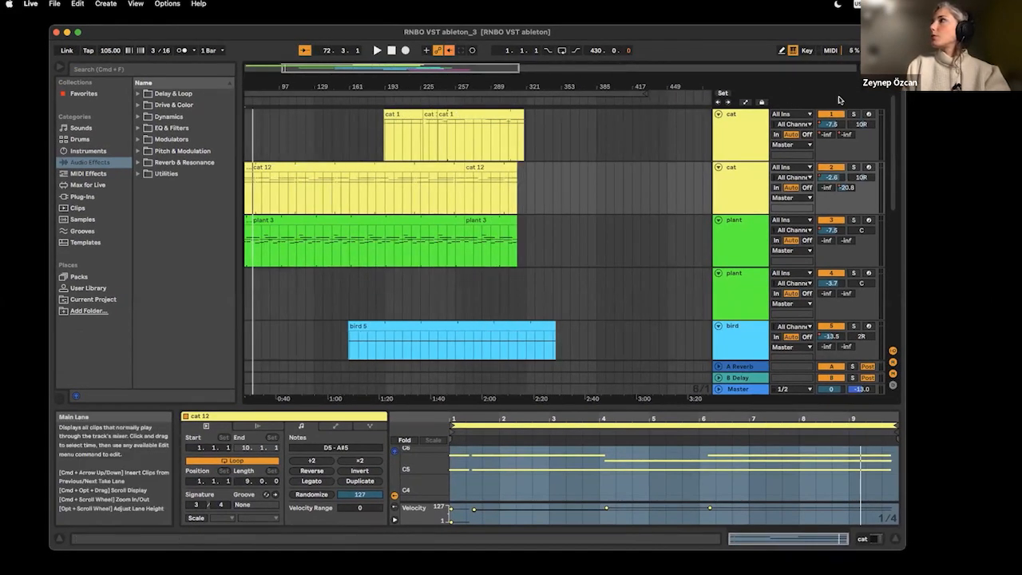
Step: Show the set in Session View and widen the window so more tracks fit beside the returns
key("Tab")
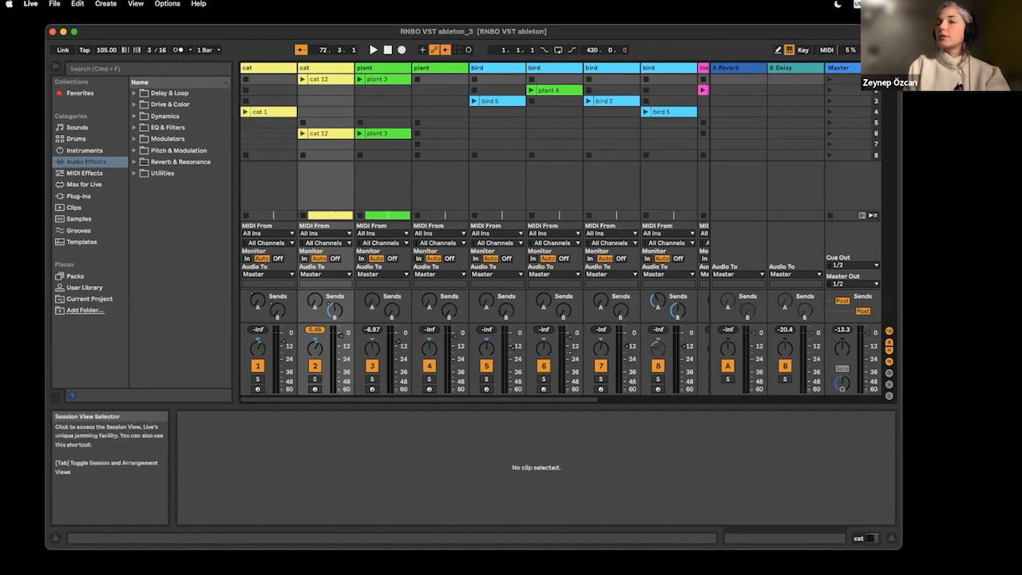
left_click_drag(805, 35, 782, 30)
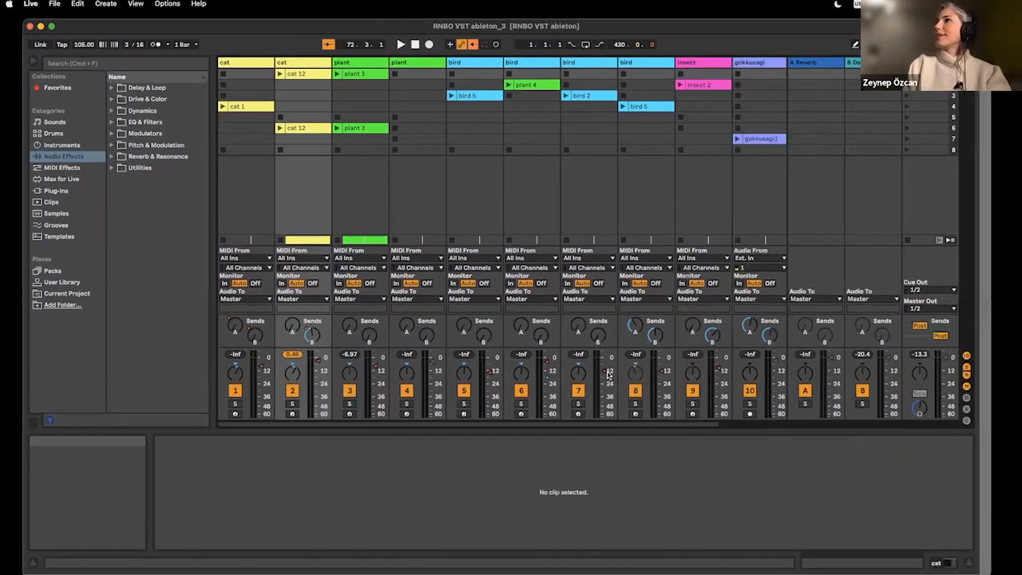
left_click_drag(877, 542, 990, 573)
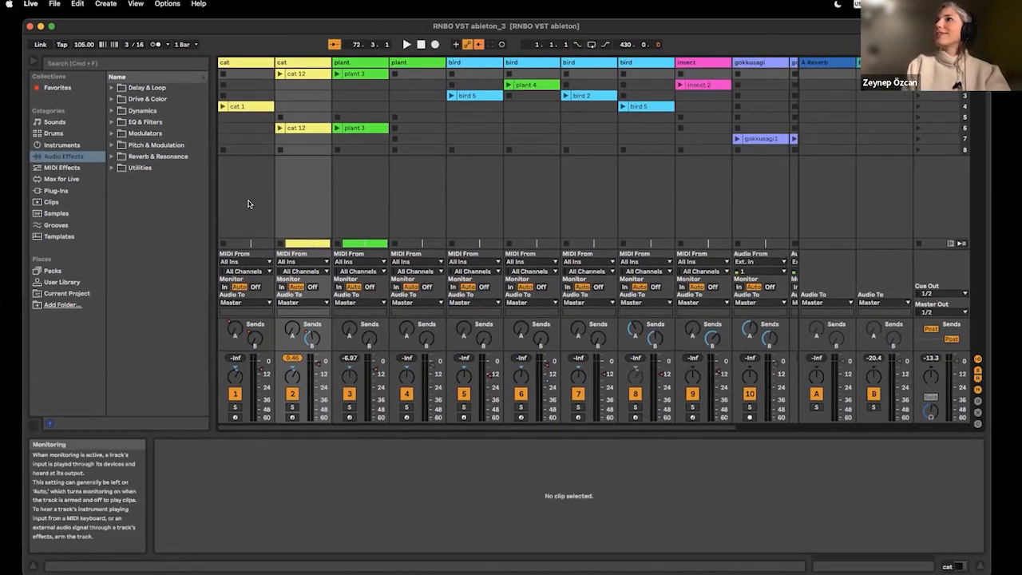
Step: Delete the gokkusagi audio tracks that follow the insect track
left_click(247, 73)
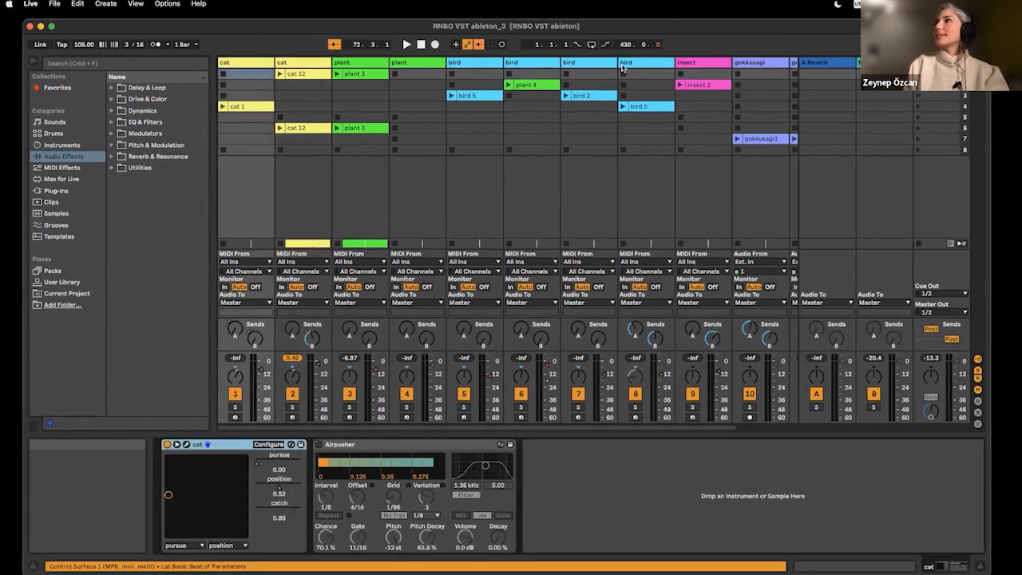
left_click(757, 64)
key("Delete")
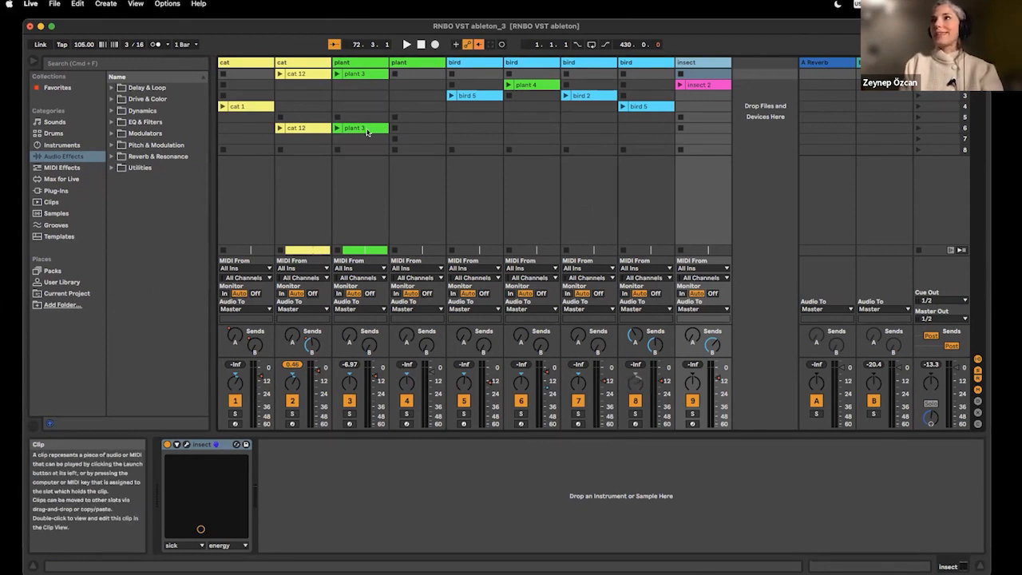
Step: Show the devices of the two cat tracks and arm each track in turn to audition its cat instrument
left_click(258, 63)
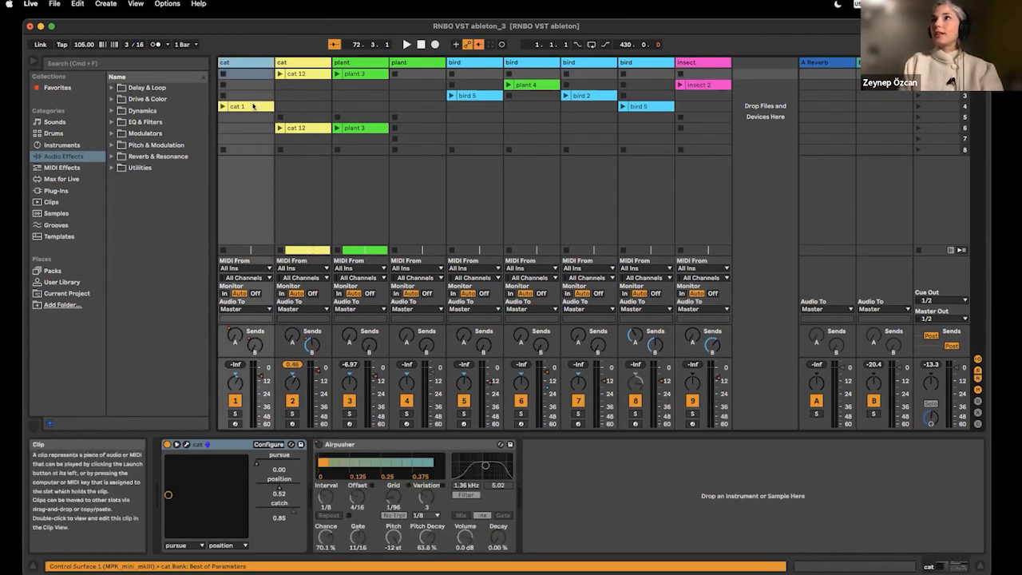
left_click(262, 106)
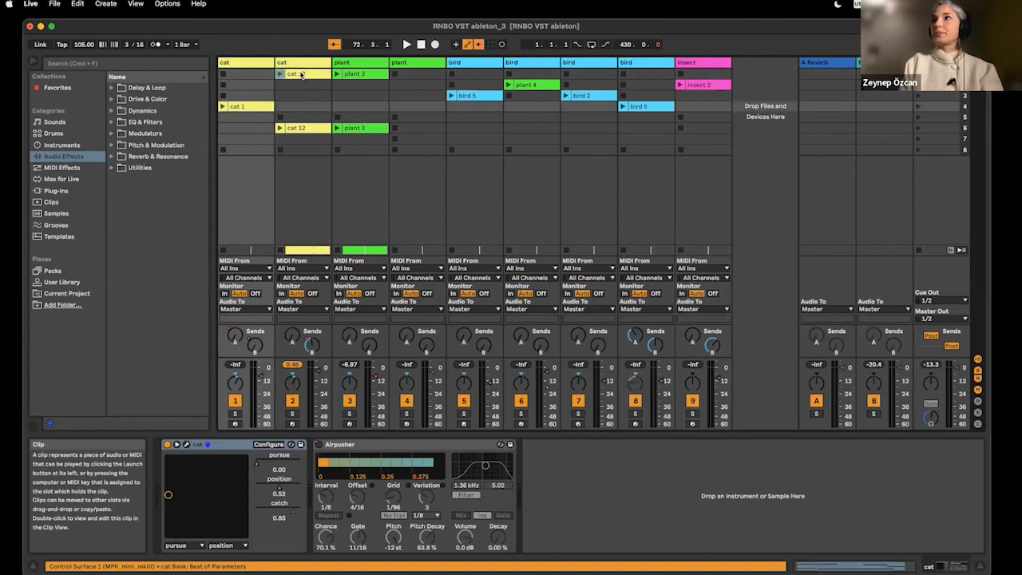
left_click(301, 75)
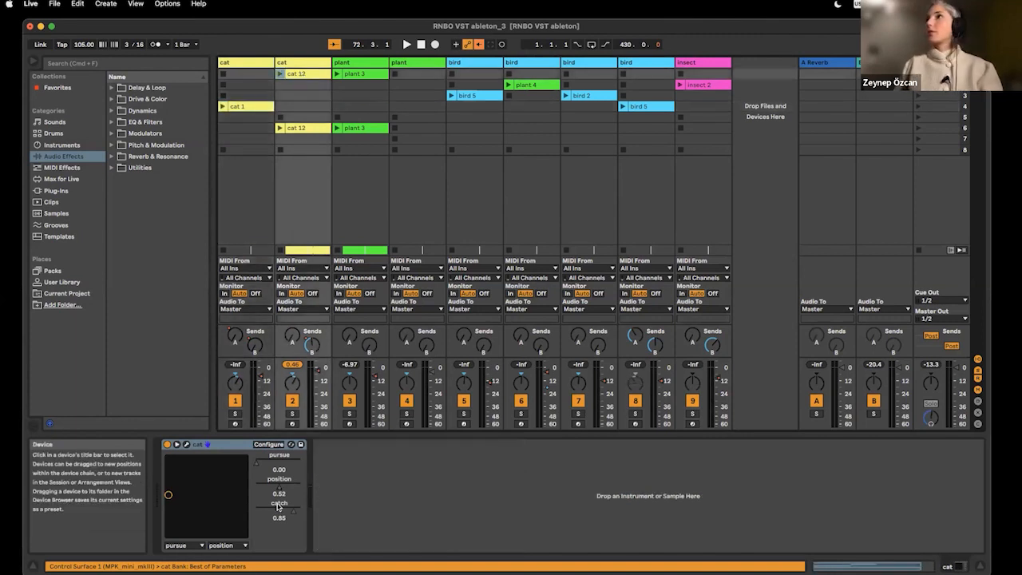
left_click(236, 424)
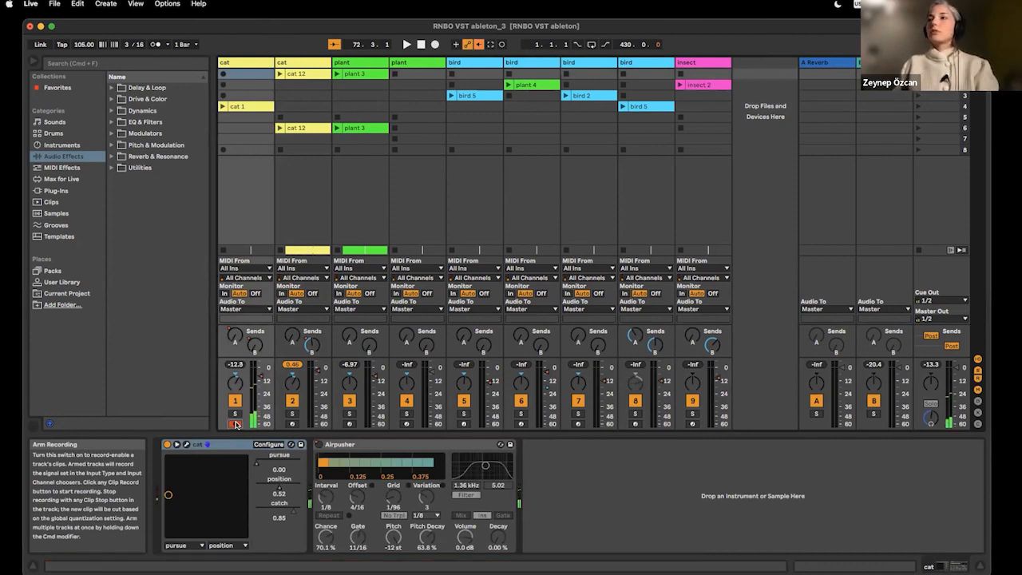
left_click(292, 423)
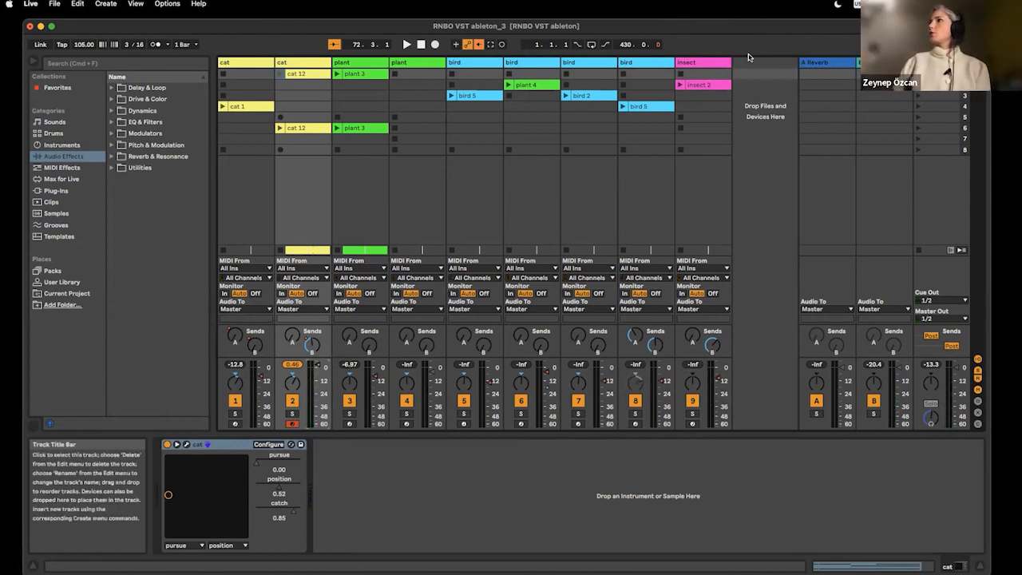
Step: Arm the first bird track to audition its device chain, and deactivate that track in Arrangement View
left_click(450, 62)
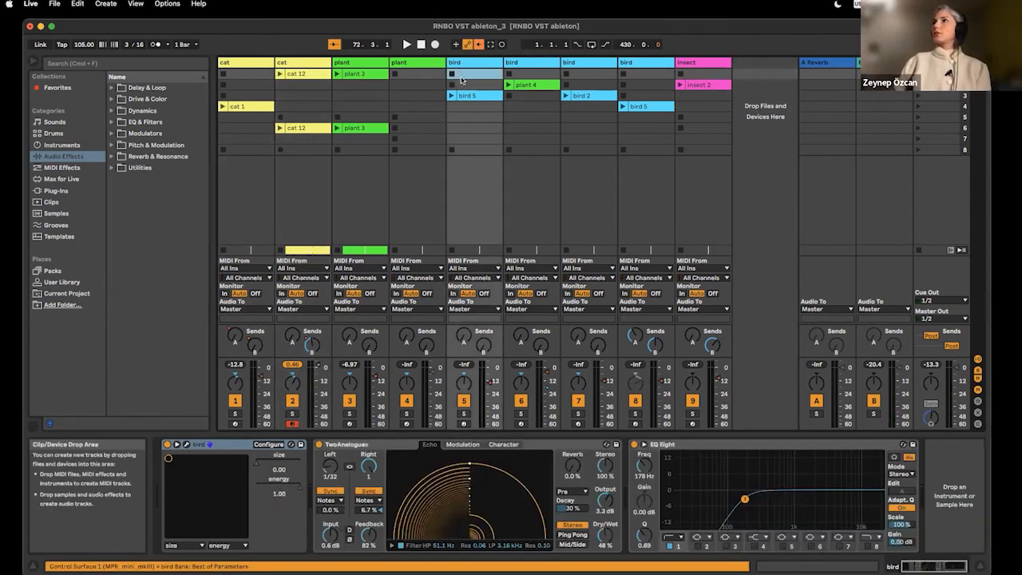
left_click(464, 423)
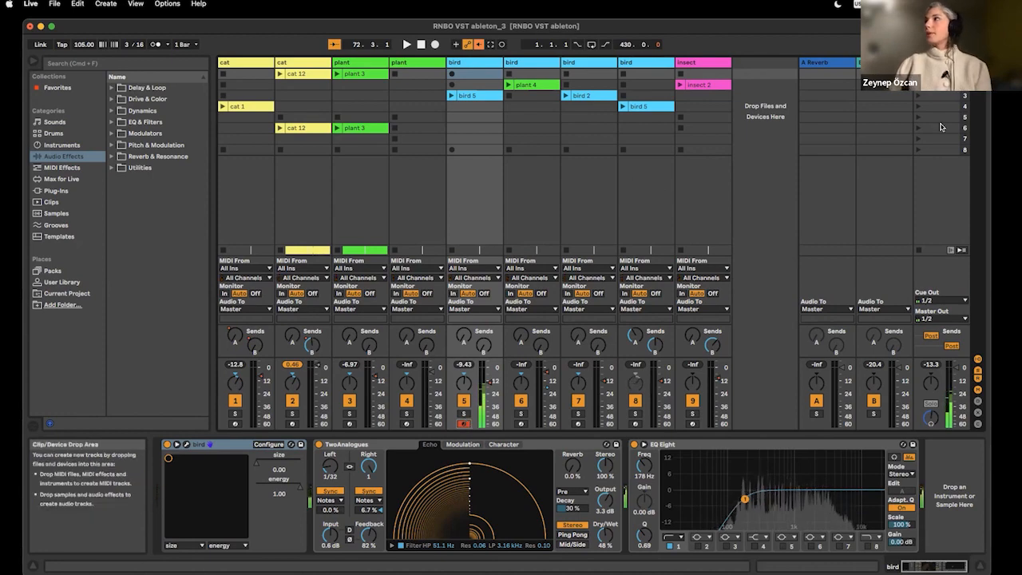
key("Tab")
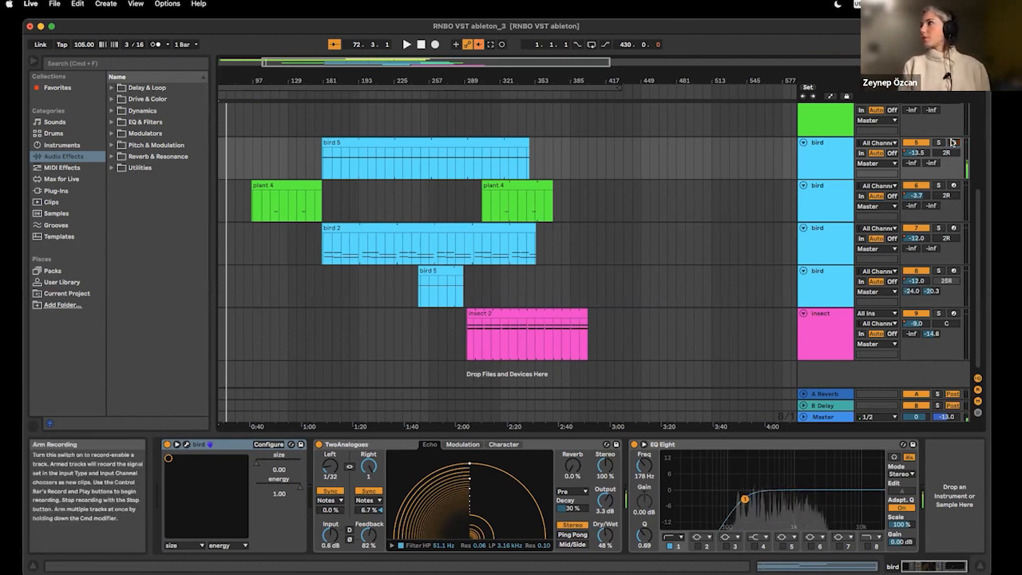
left_click(916, 142)
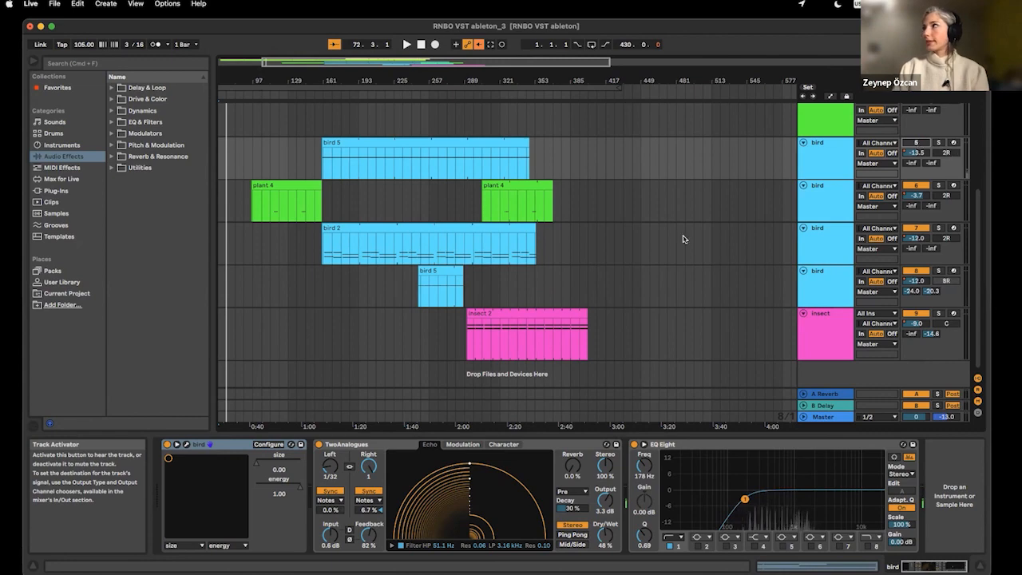
Step: Place the insert mark at 1.1.1 in the first cat track and play the arrangement from there
scroll(688, 198, "up", 5)
scroll(688, 197, "left", 2)
scroll(688, 197, "left", 1)
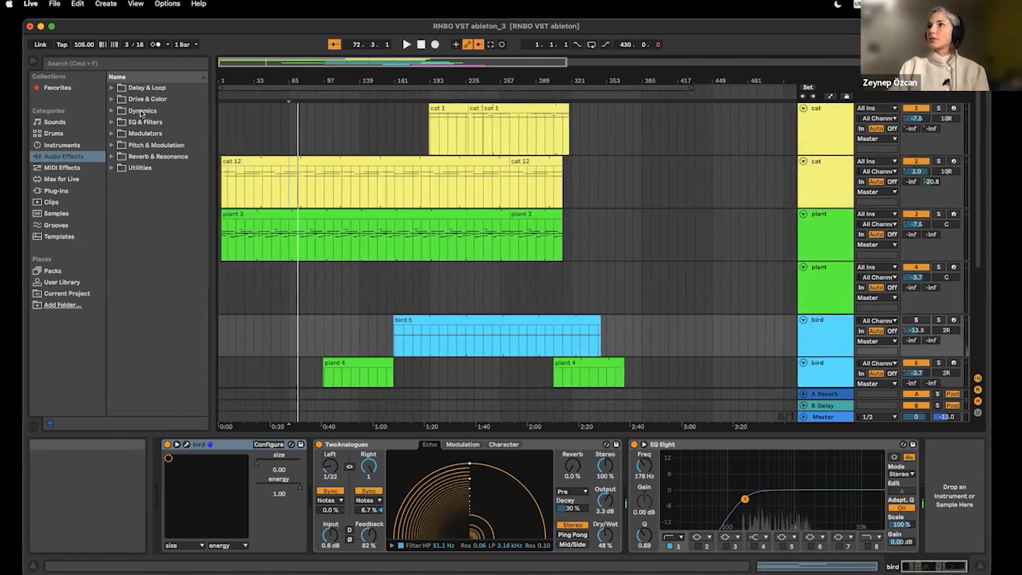
left_click(223, 124)
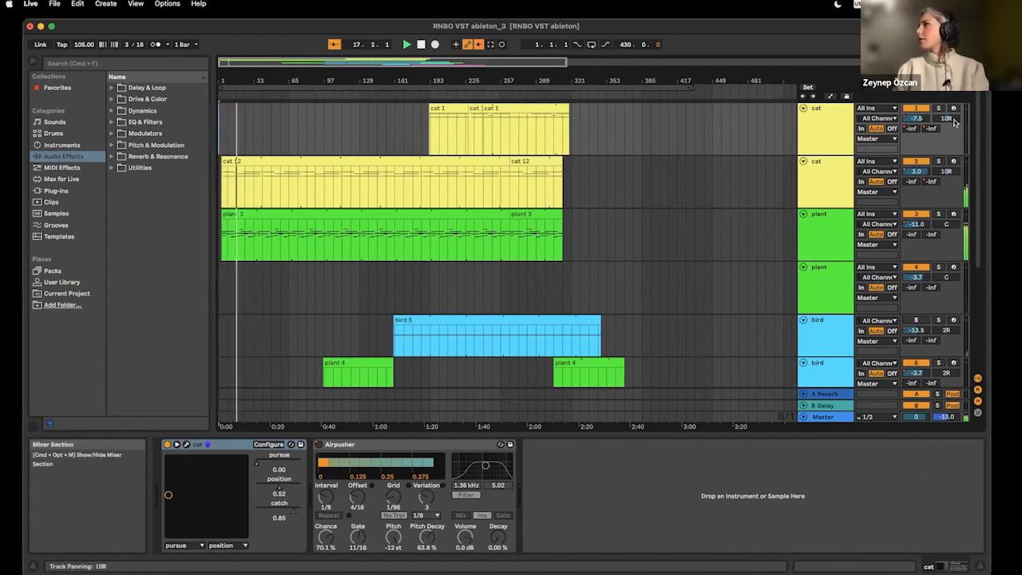
Step: Examine the cat, plant, bird and insect tracks and their mixer levels in Arrangement and Session View during playback
scroll(916, 324, "down", 5)
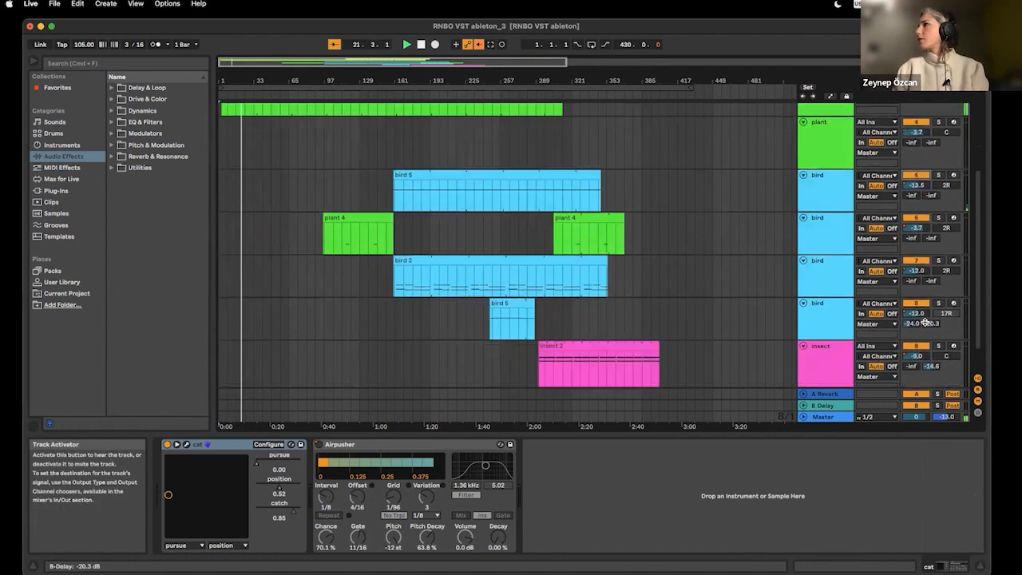
scroll(925, 324, "up", 5)
left_click(978, 73)
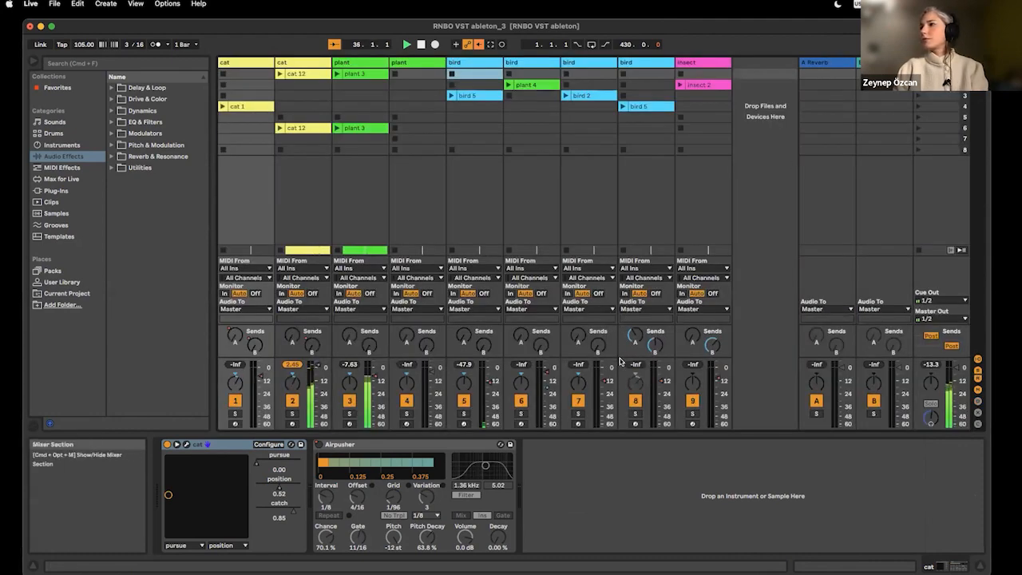
left_click(978, 62)
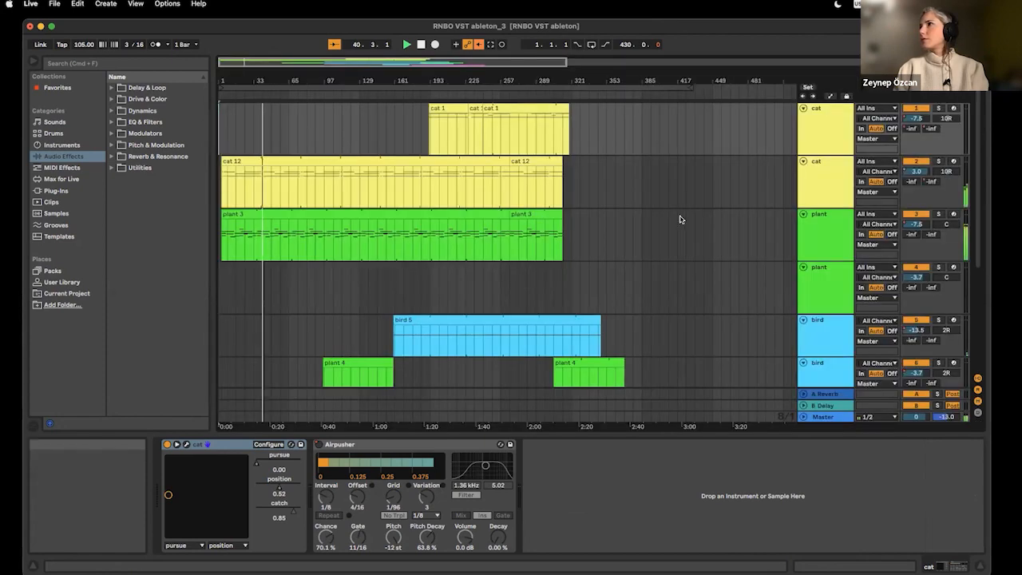
scroll(681, 220, "down", 5)
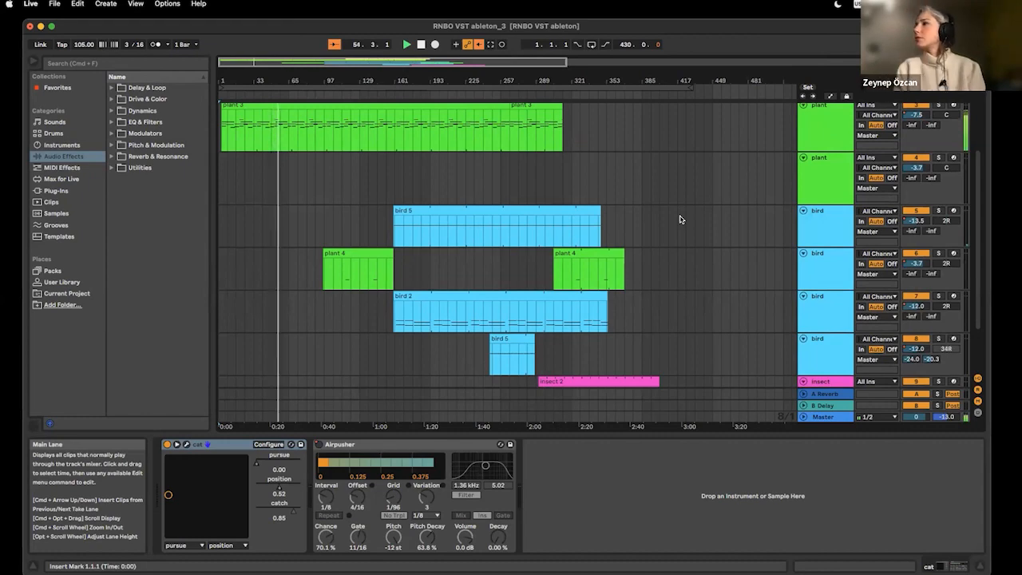
scroll(681, 219, "up", 3)
scroll(681, 219, "down", 4)
scroll(681, 219, "down", 2)
scroll(681, 219, "up", 5)
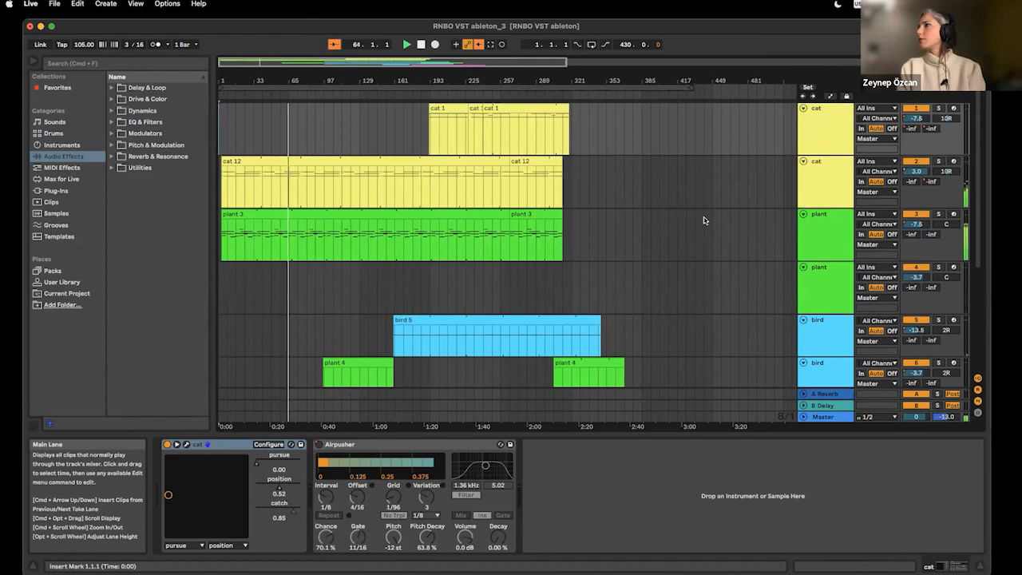
scroll(710, 273, "down", 3)
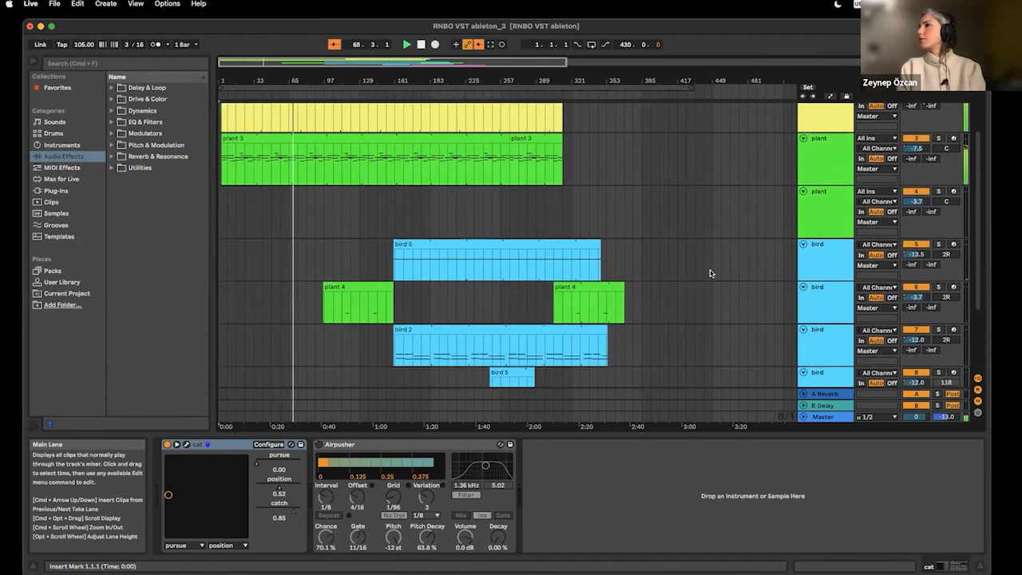
Step: Inspect the two plant 4 clips on the second bird track, ending with the earlier one selected
left_click(380, 285)
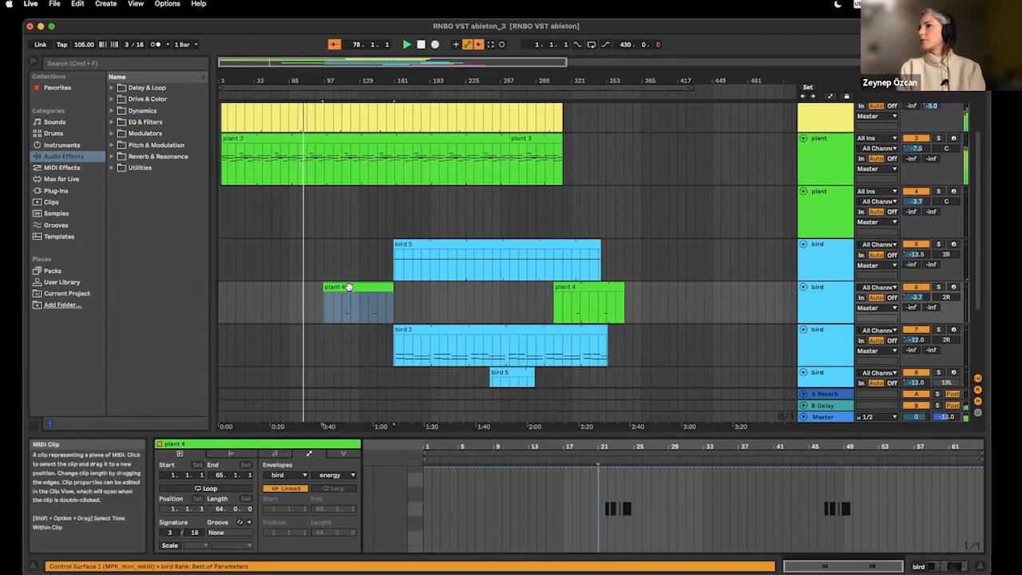
left_click(594, 287)
left_click(372, 286)
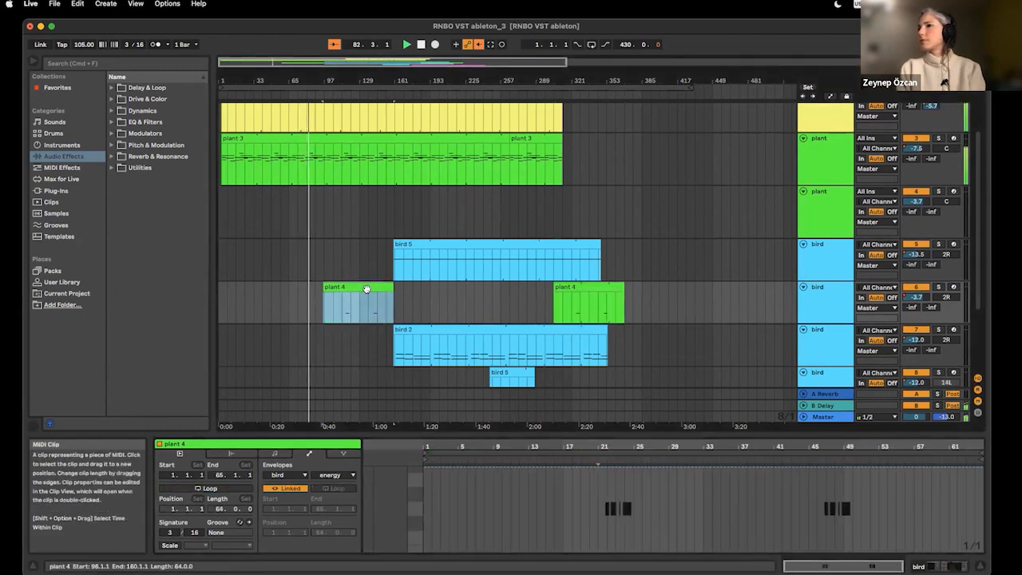
Step: Display the Mixer Track Volume envelope of the earlier plant 4 clip
left_click(237, 456)
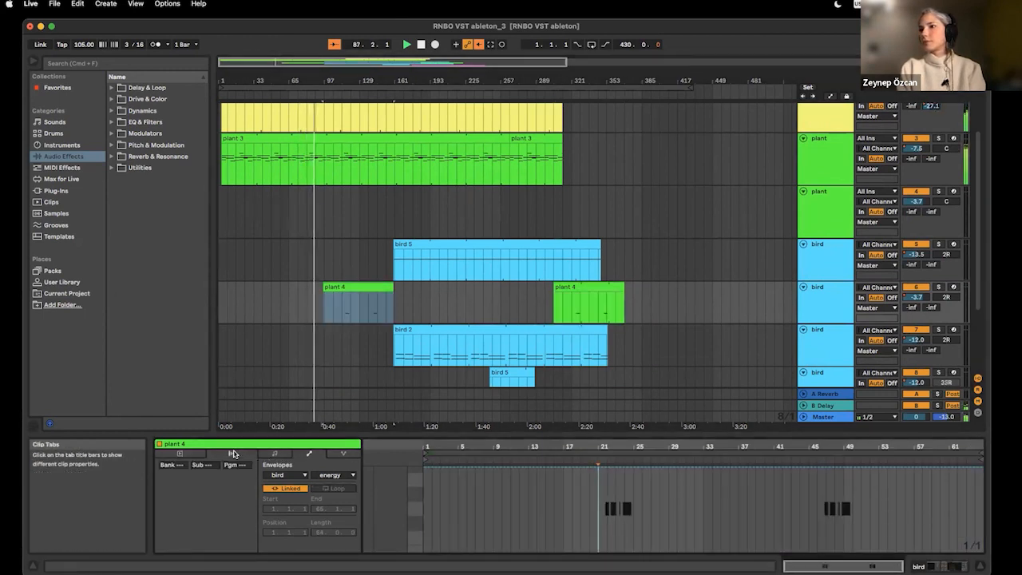
left_click(325, 474)
left_click(293, 475)
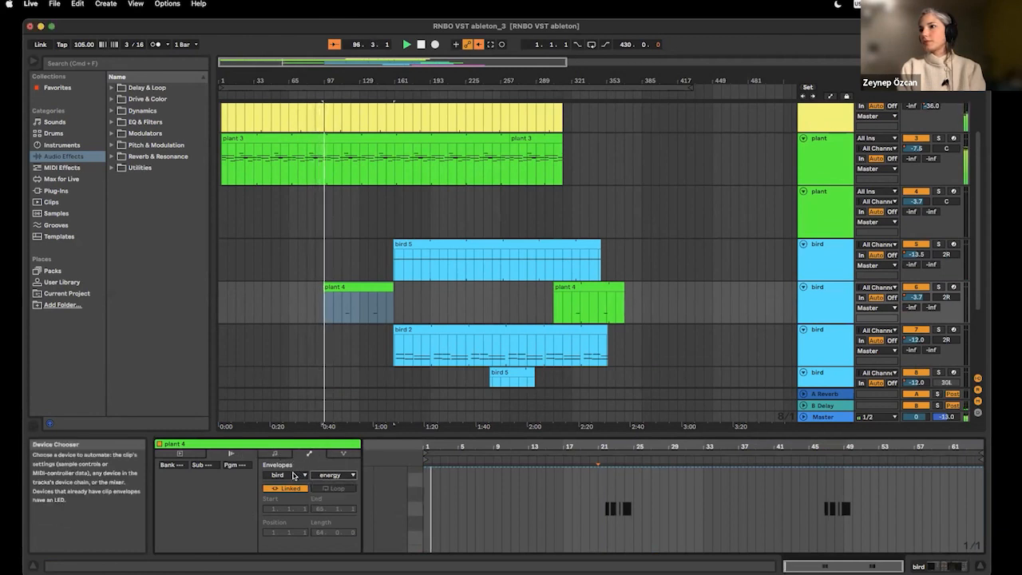
left_click(293, 475)
left_click(292, 510)
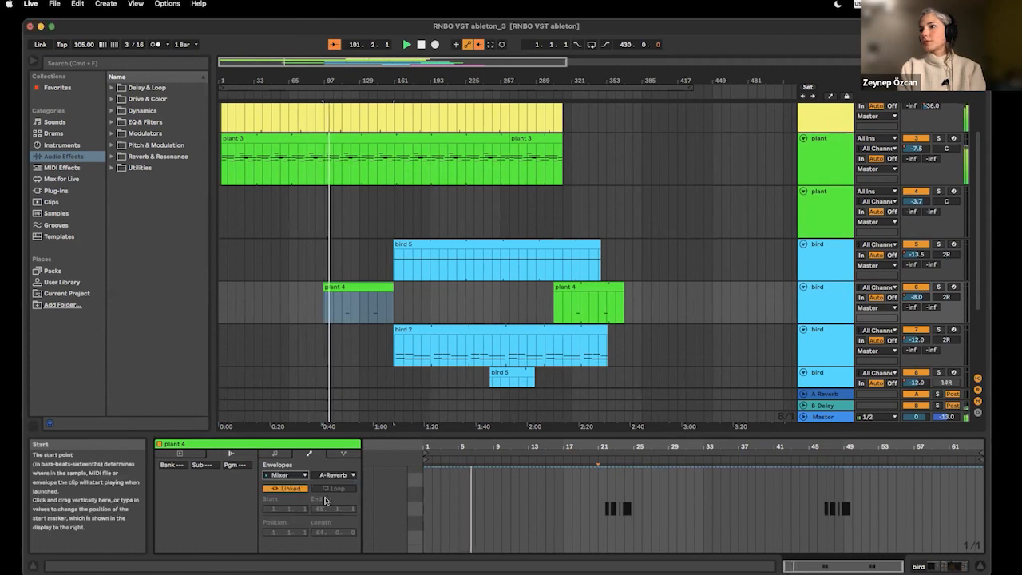
left_click(334, 474)
left_click(335, 490)
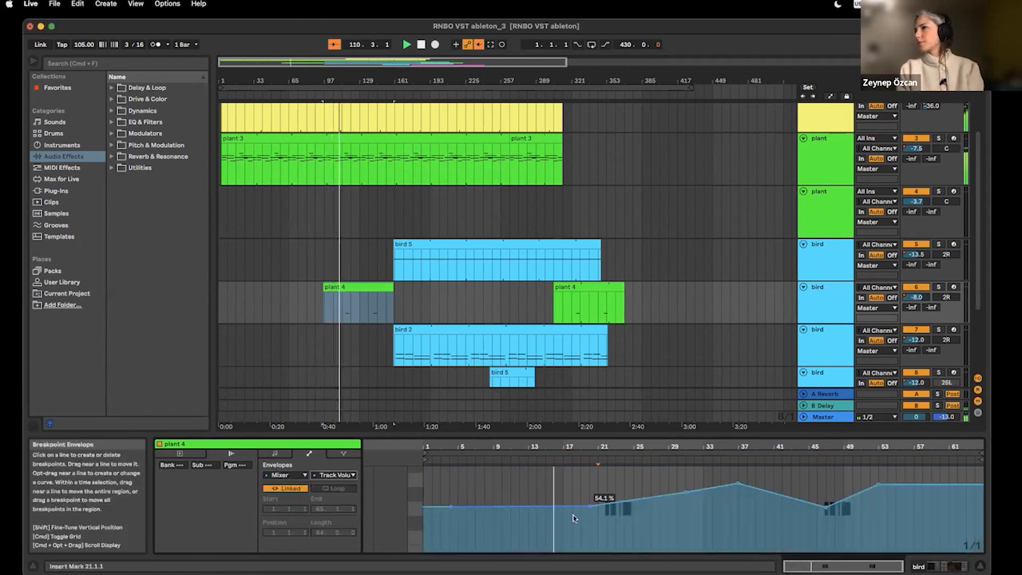
Step: Inspect the second plant 3 clip on the first plant track and show that track's plant device
scroll(479, 218, "up", 3)
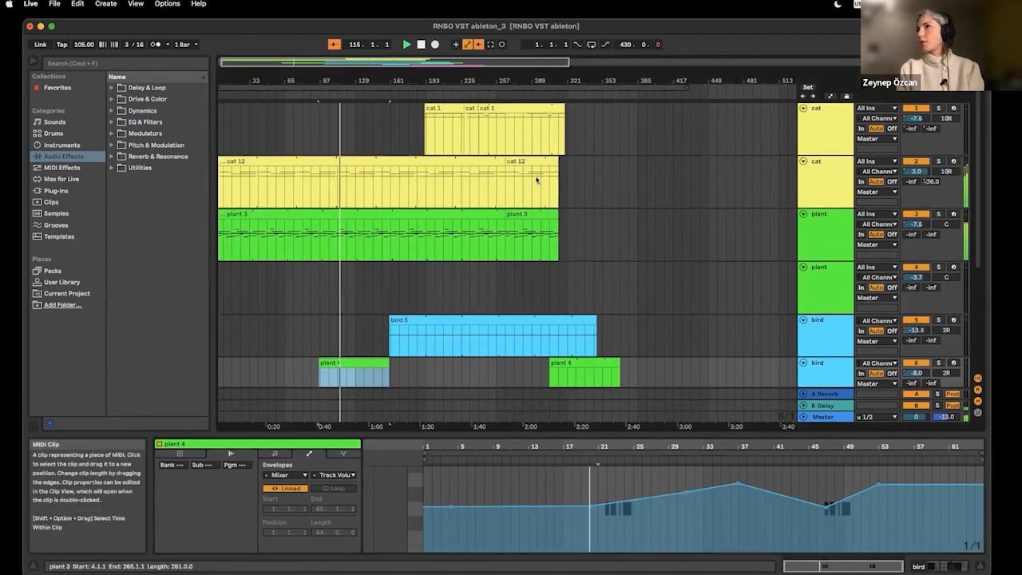
left_click(523, 216)
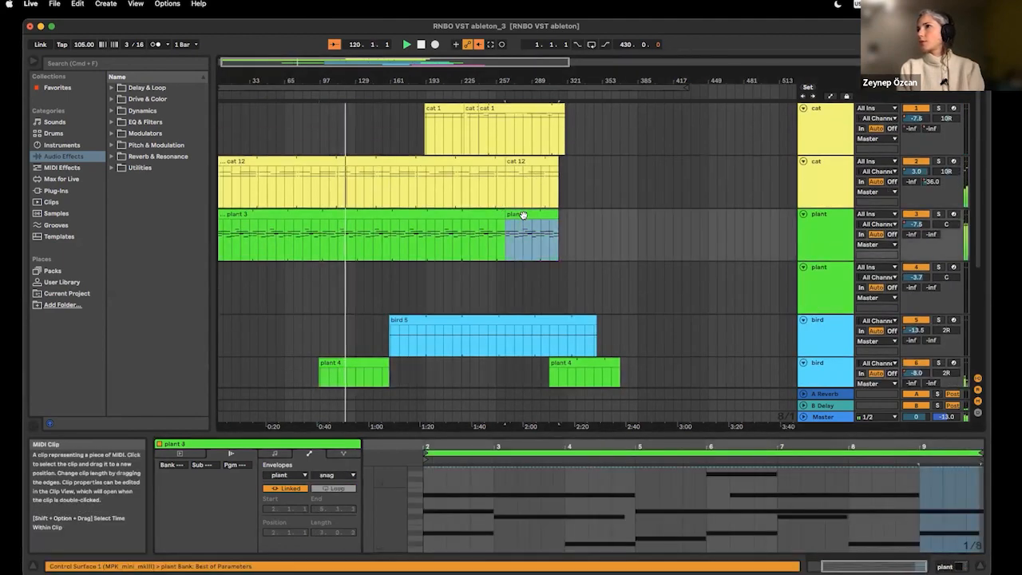
left_click(816, 222)
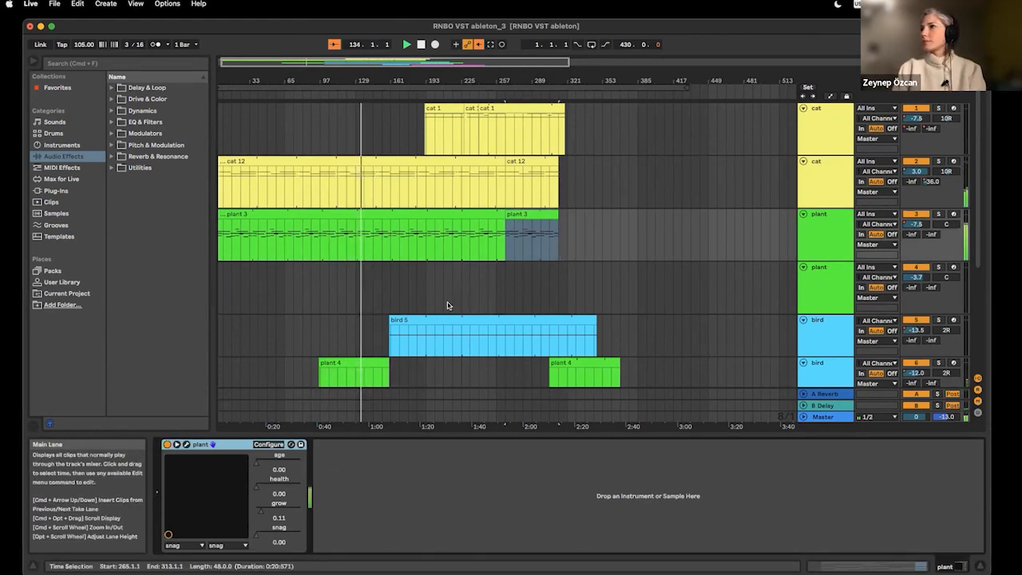
Step: Show the first bird track's device chain and the second cat track's cat device during playback
scroll(452, 354, "down", 3)
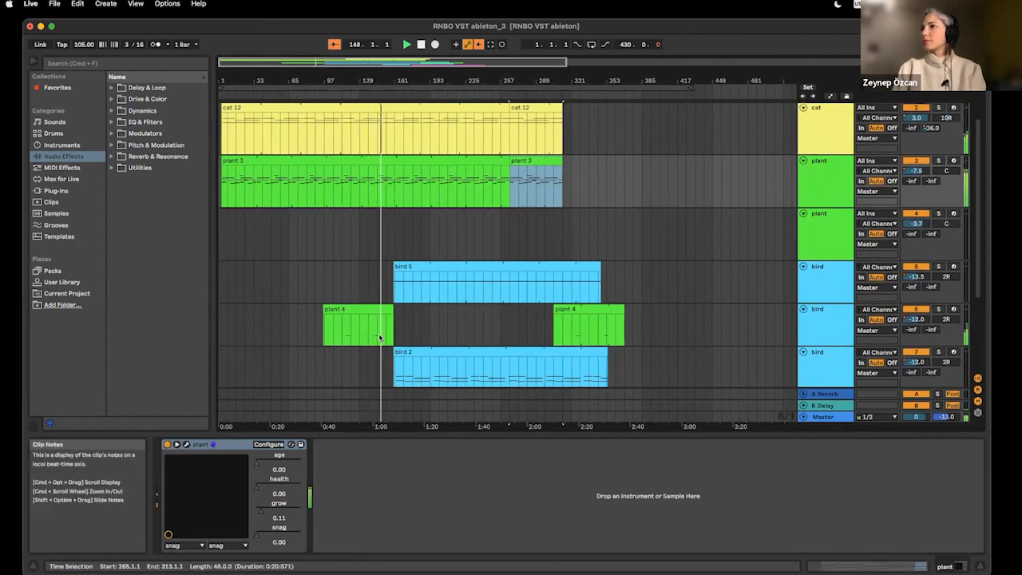
left_click(818, 274)
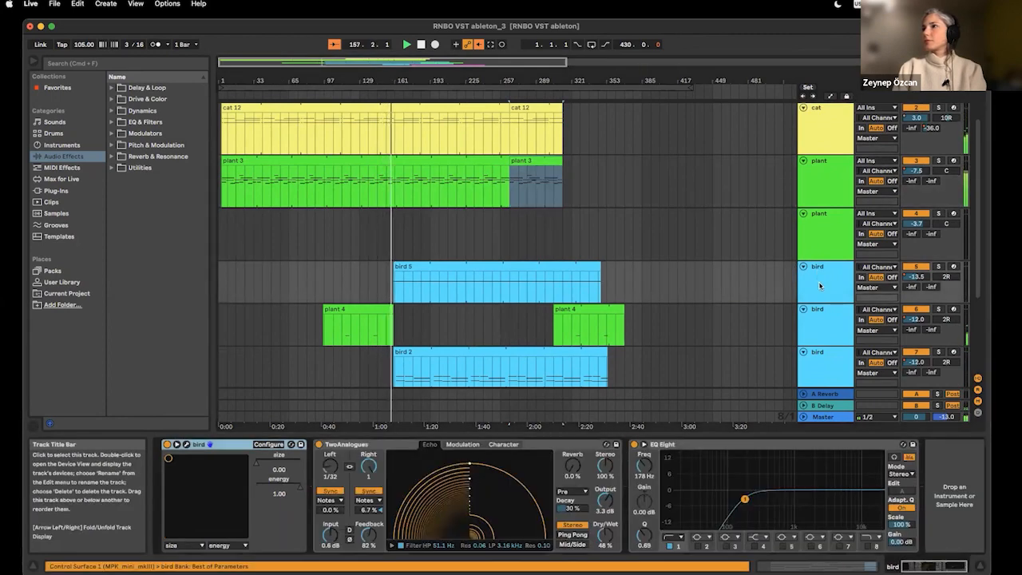
scroll(819, 297, "up", 1)
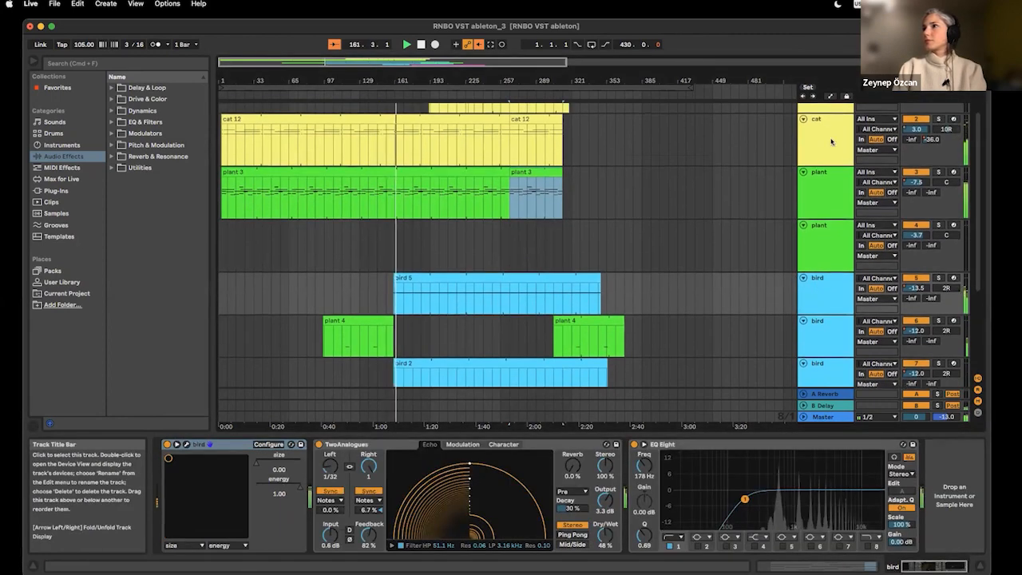
left_click(830, 141)
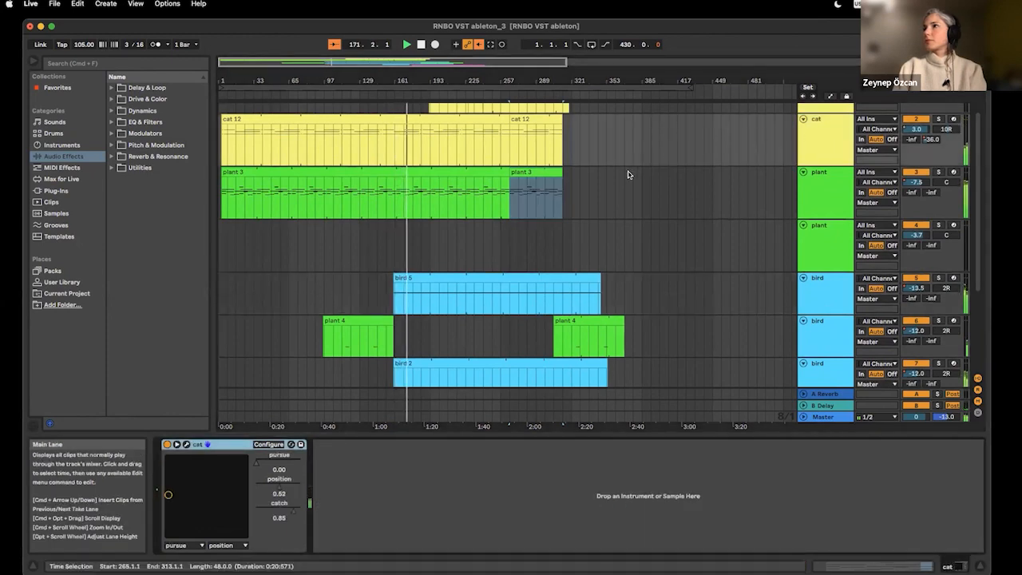
Step: Show the insect track's device and unfold its sick, energy and health parameters
scroll(631, 193, "up", 1)
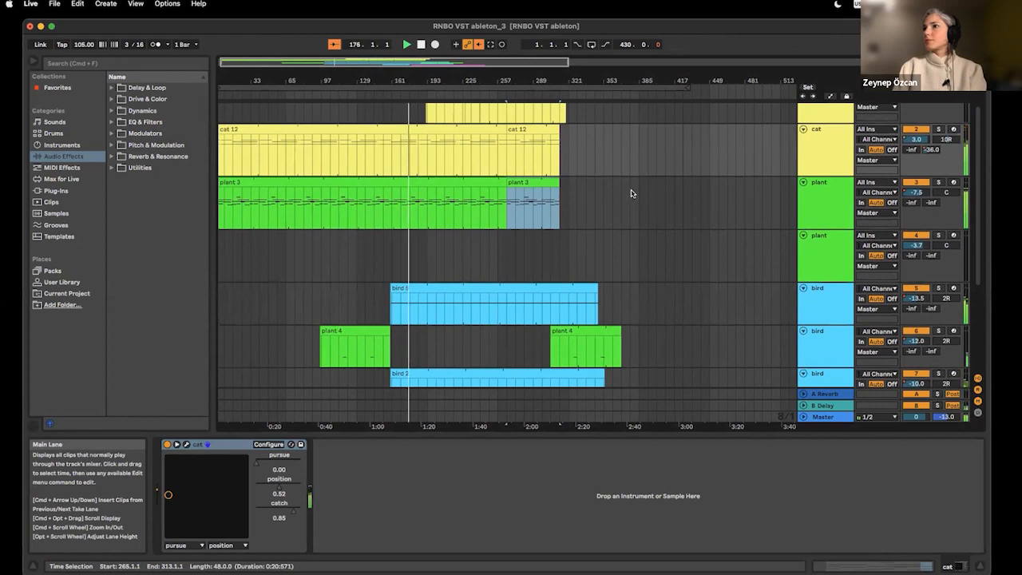
scroll(630, 193, "up", 1)
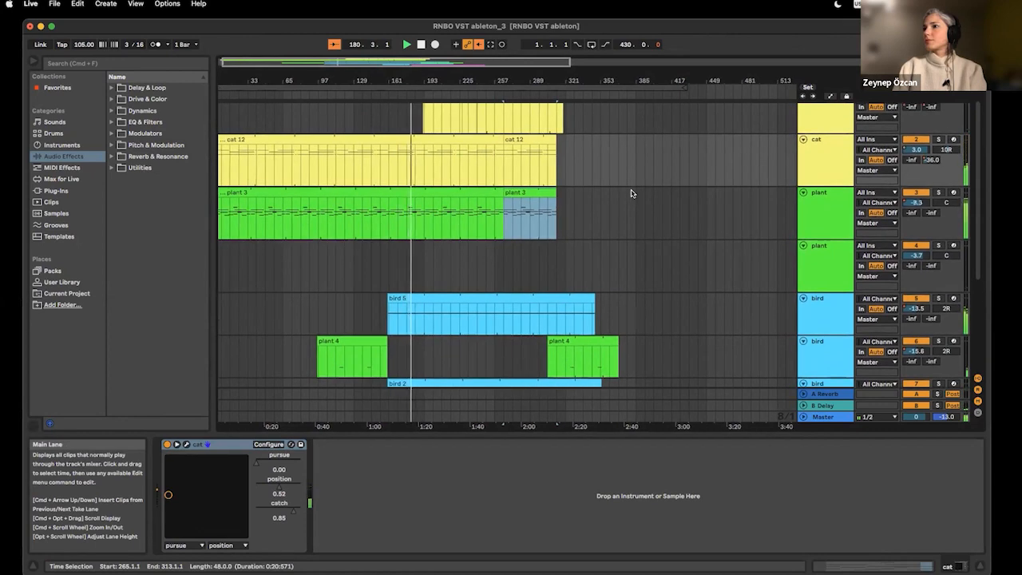
scroll(631, 193, "down", 15)
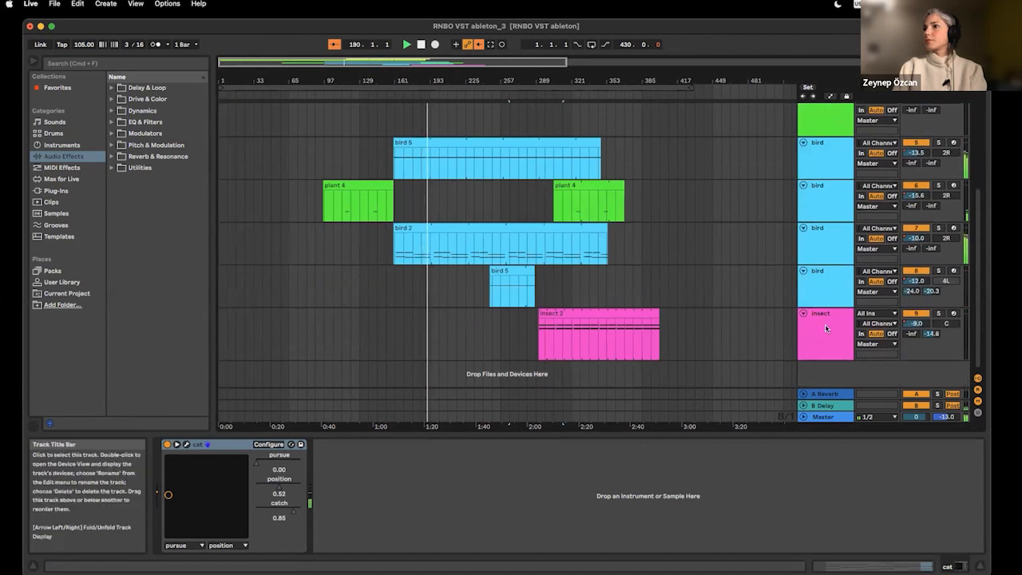
left_click(826, 328)
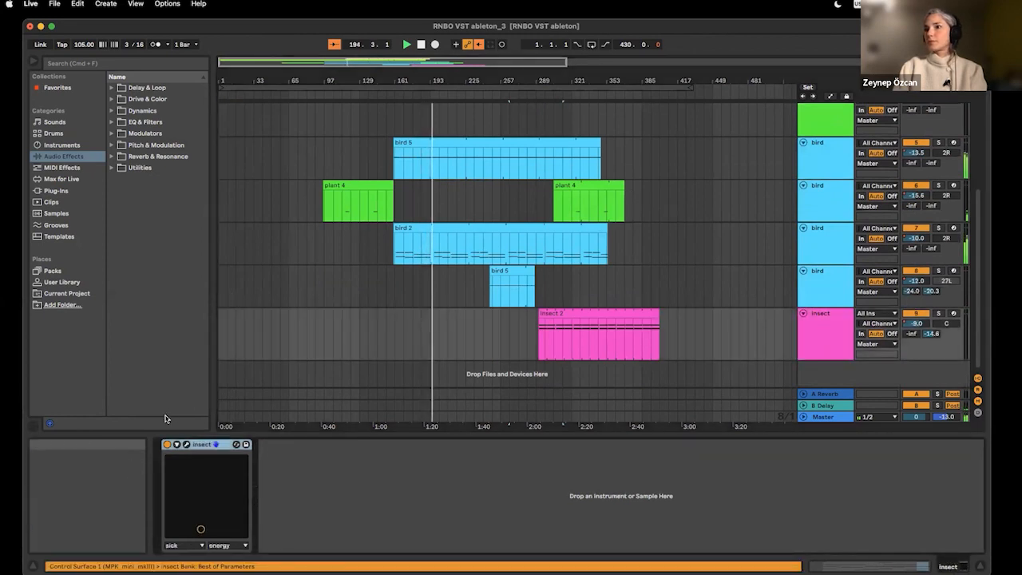
left_click(177, 445)
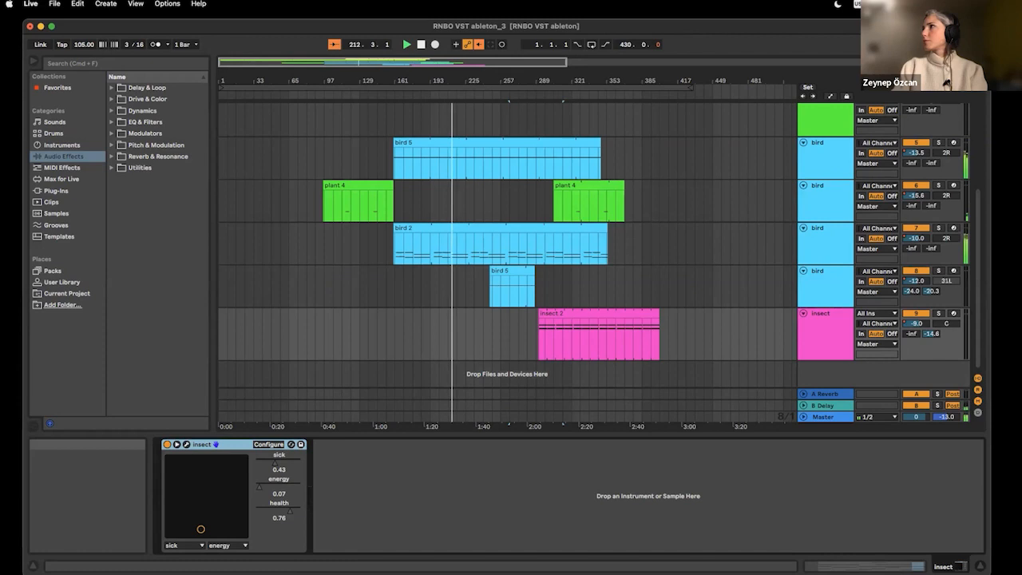
Step: Check the track levels in Session View and return to Arrangement View
left_click(977, 73)
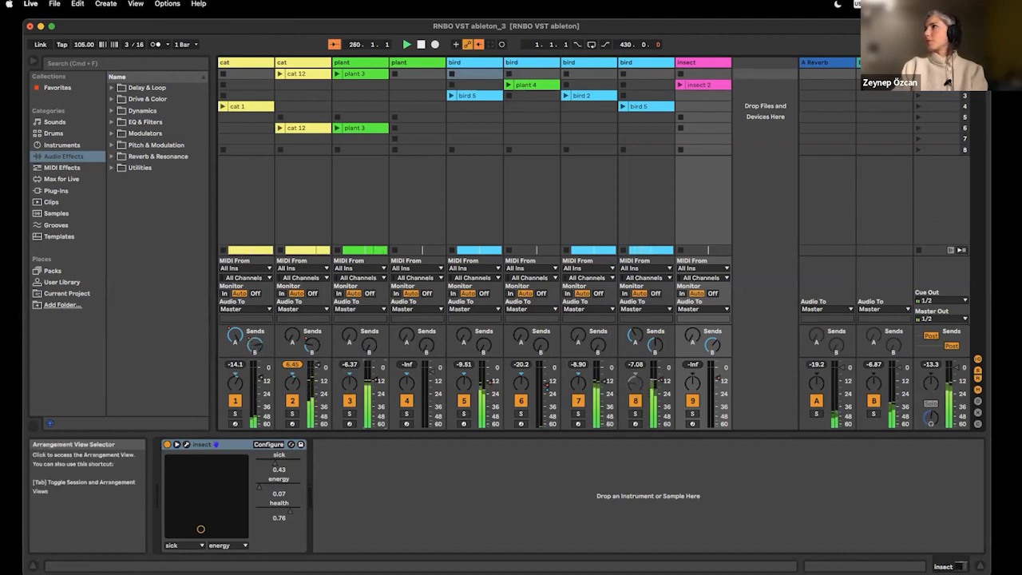
left_click(978, 63)
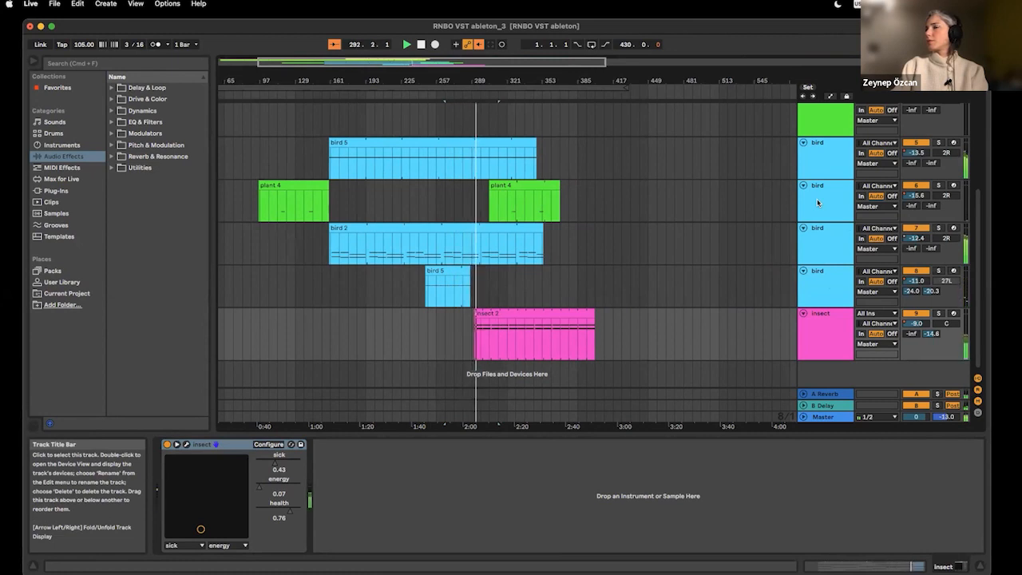
Step: Inspect the insect 2 clip's notes and the insect device's parameters during playback, ending in Session View
left_click(540, 310)
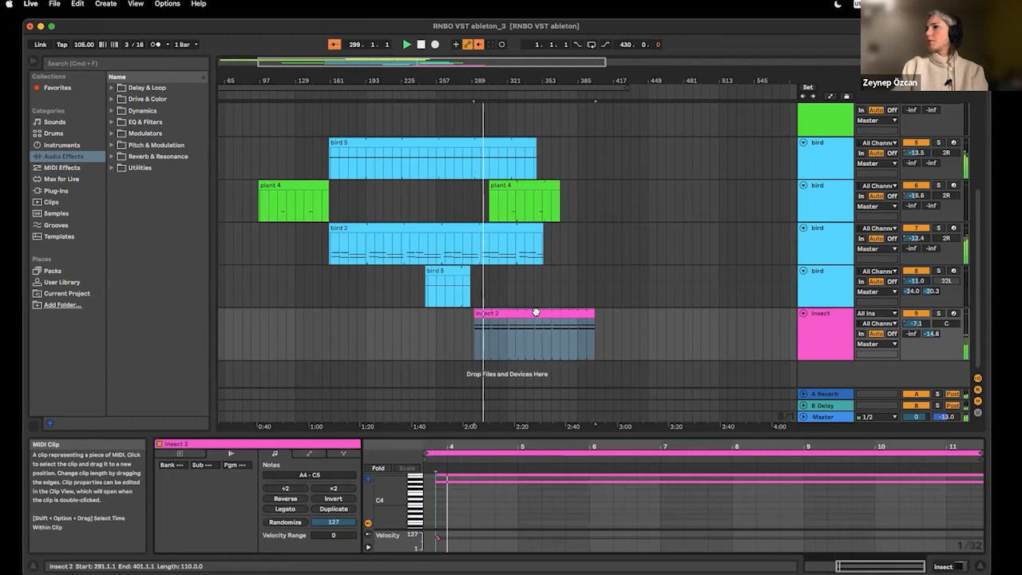
left_click(816, 349)
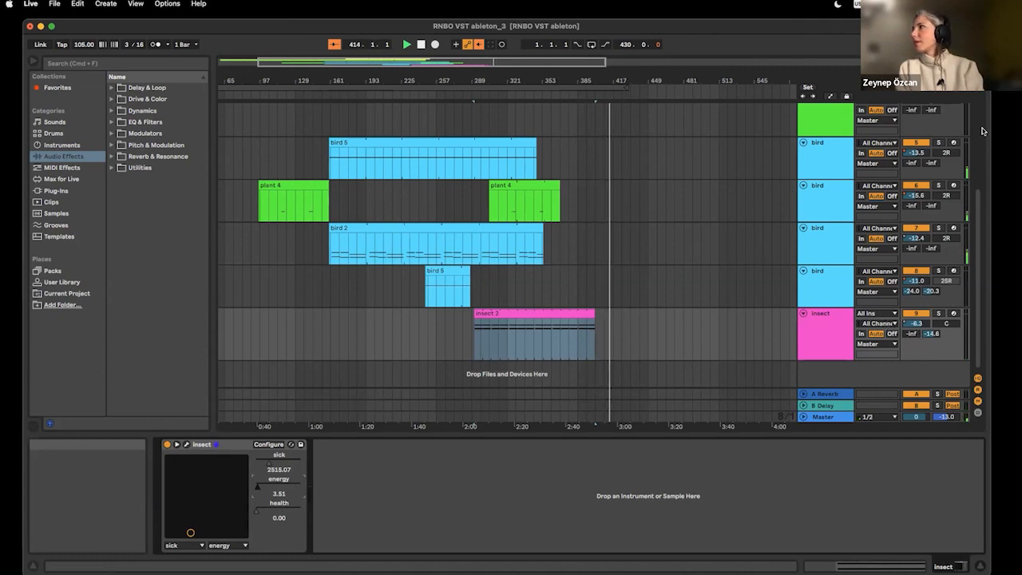
left_click(978, 74)
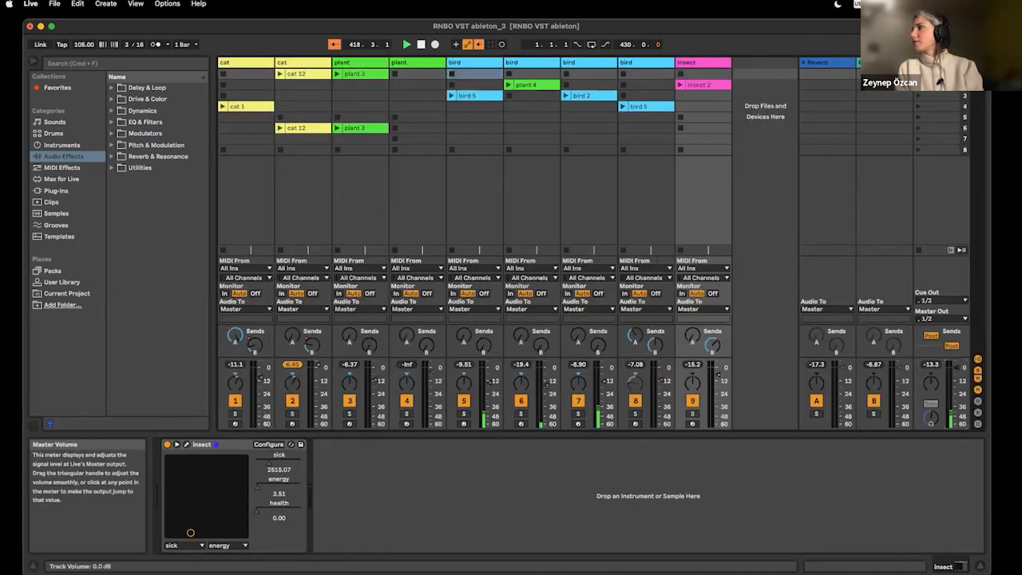
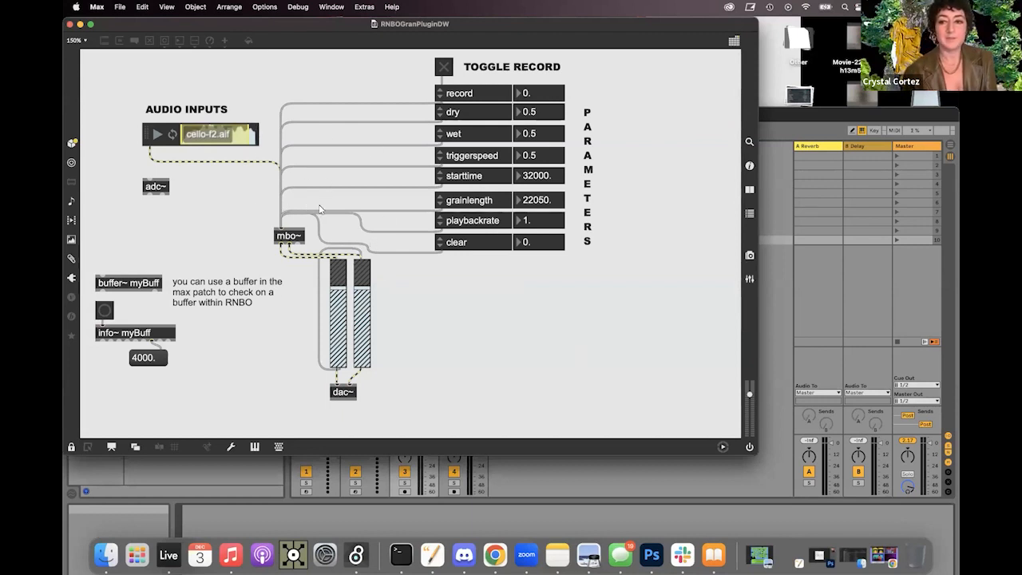
Step: Open the mbo~ object's RNBO patch in a wider window, compare its parameters with the parent patch, and close it
double_click(290, 236)
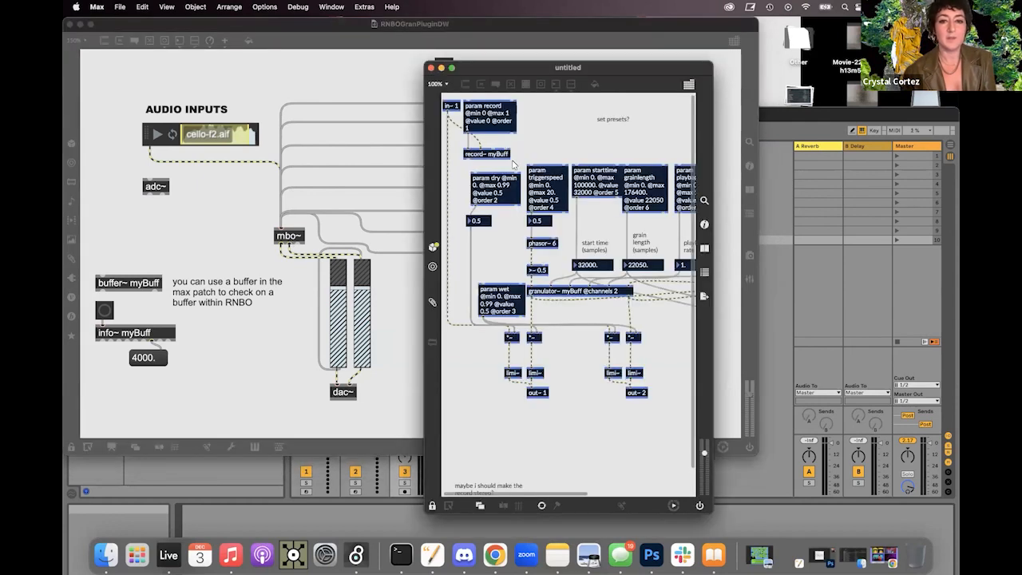
left_click_drag(423, 112, 97, 104)
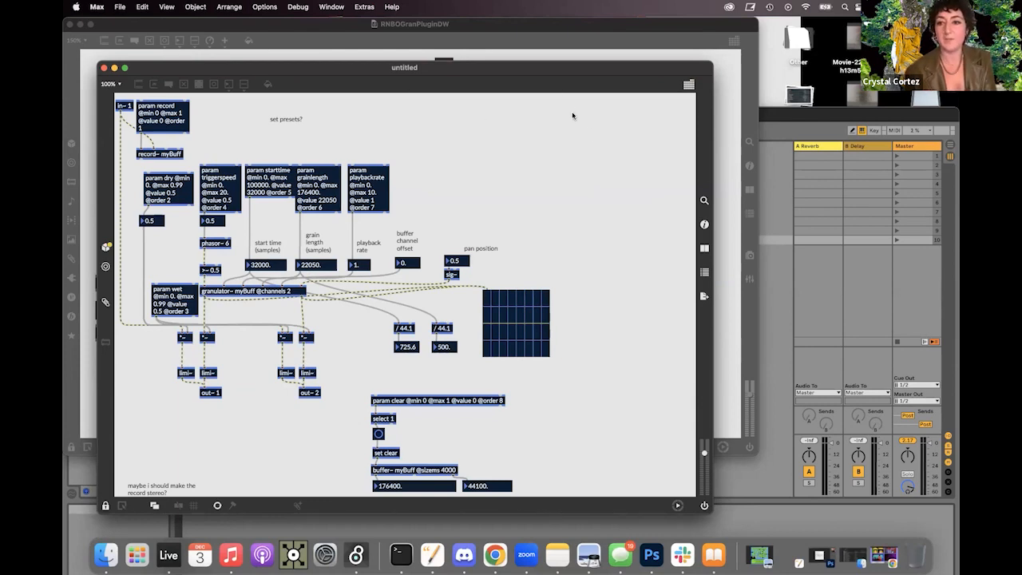
left_click(91, 115)
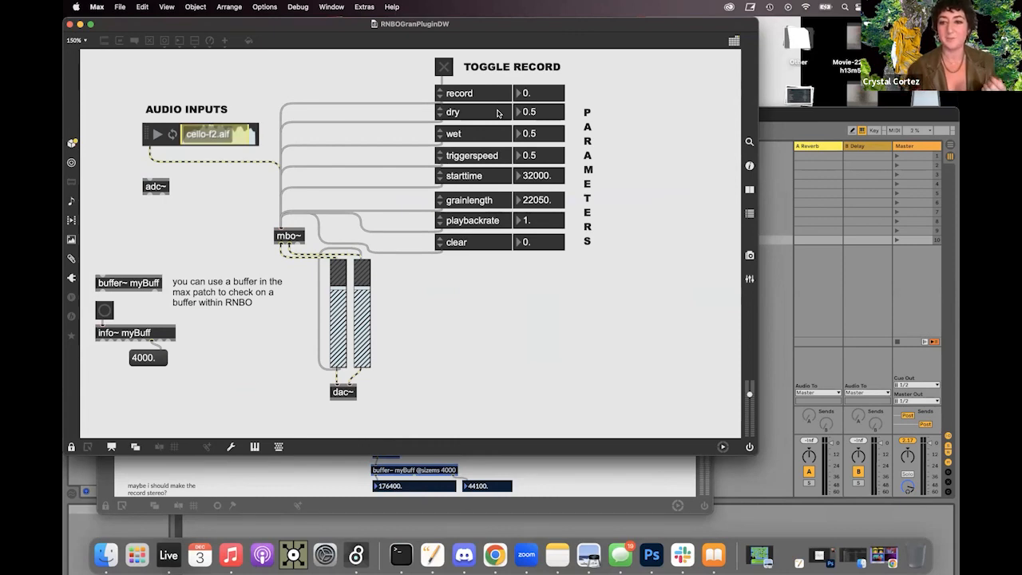
left_click(532, 468)
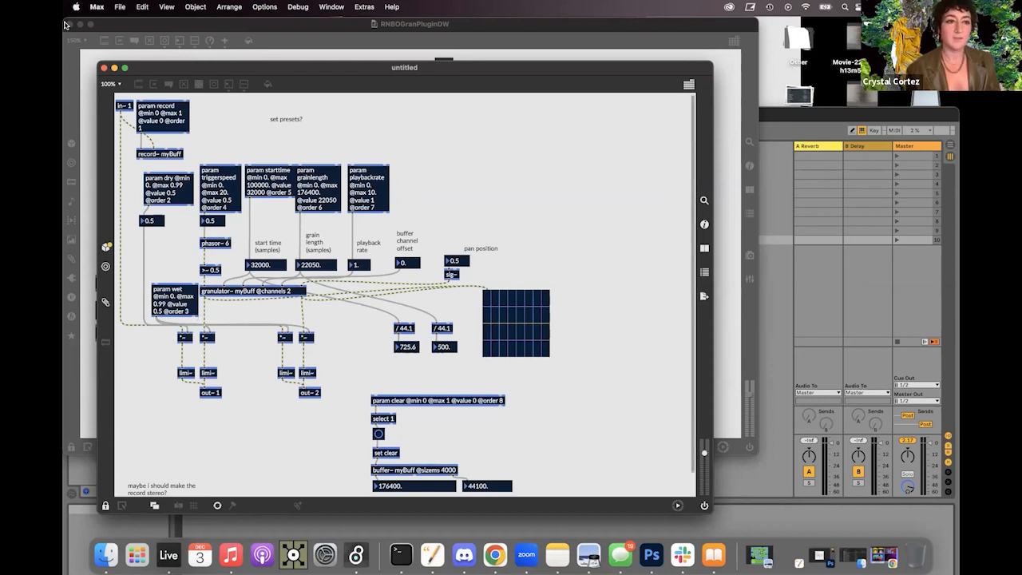
left_click(102, 69)
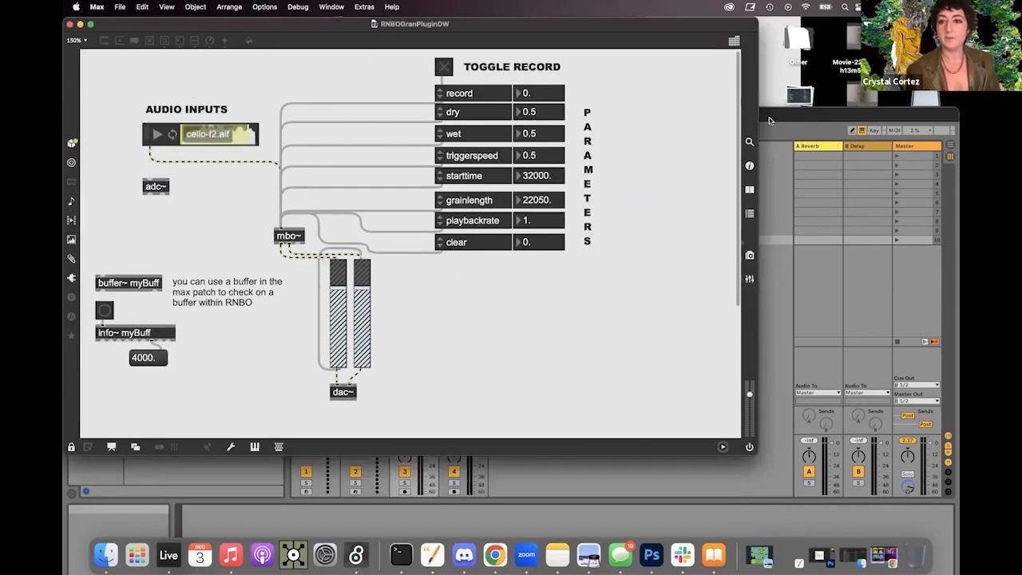
Step: Switch to Ableton Live, add the CrystalsGran3 VST3 plug-in to the third track, and load its slow grain preset
left_click(770, 120)
left_click_drag(641, 112, 641, 30)
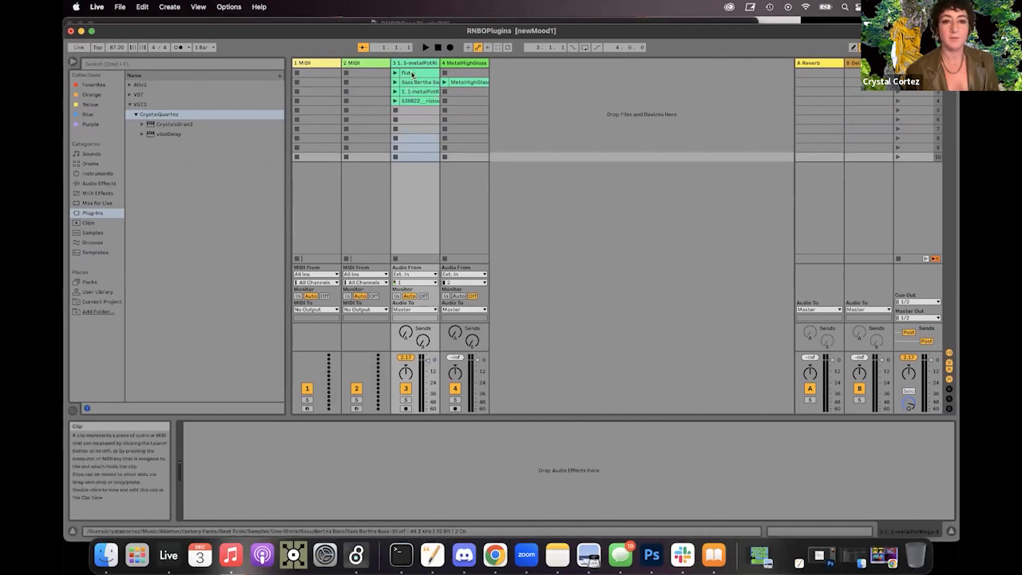
left_click_drag(159, 126, 406, 142)
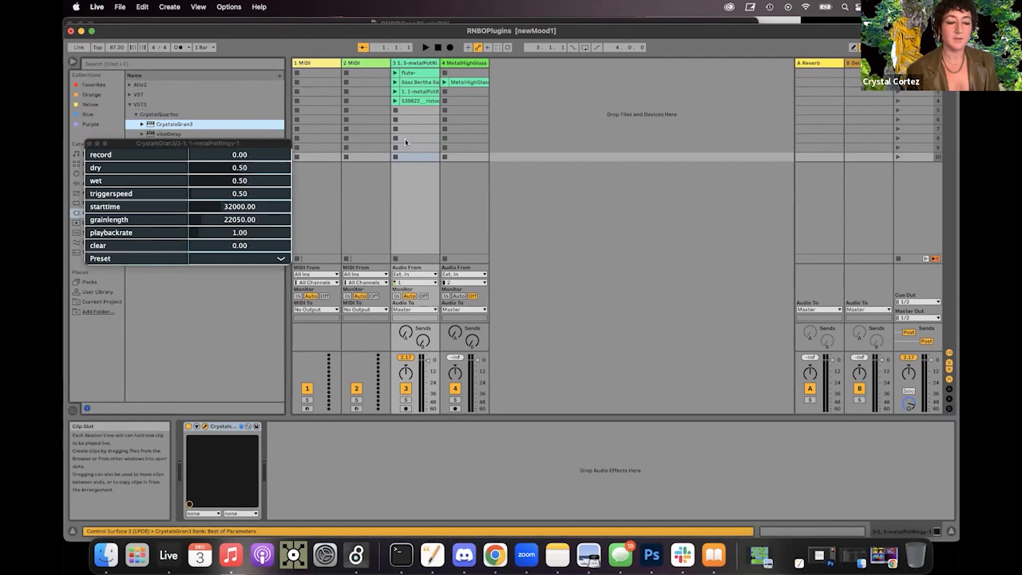
left_click(265, 260)
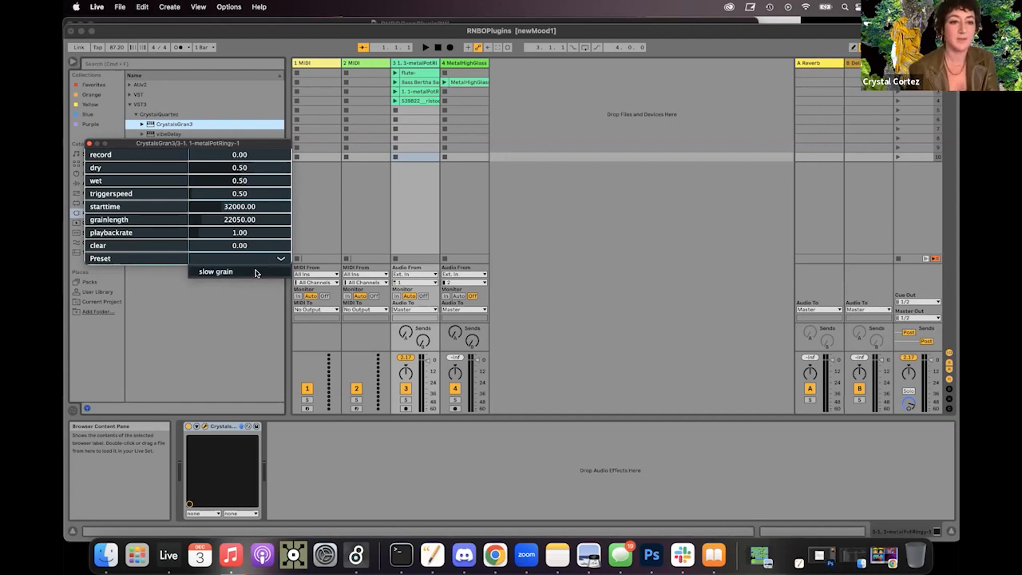
left_click(255, 272)
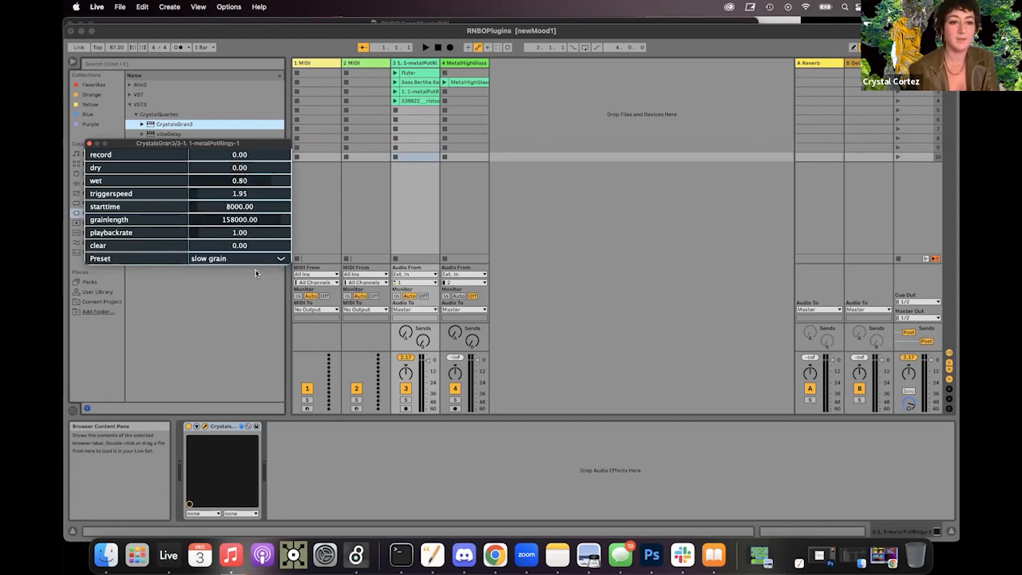
Step: Record the flute clip into the granulator's buffer and set triggerspeed to about 6.26 and playbackrate to about 3.19
left_click(396, 73)
left_click_drag(205, 155, 324, 154)
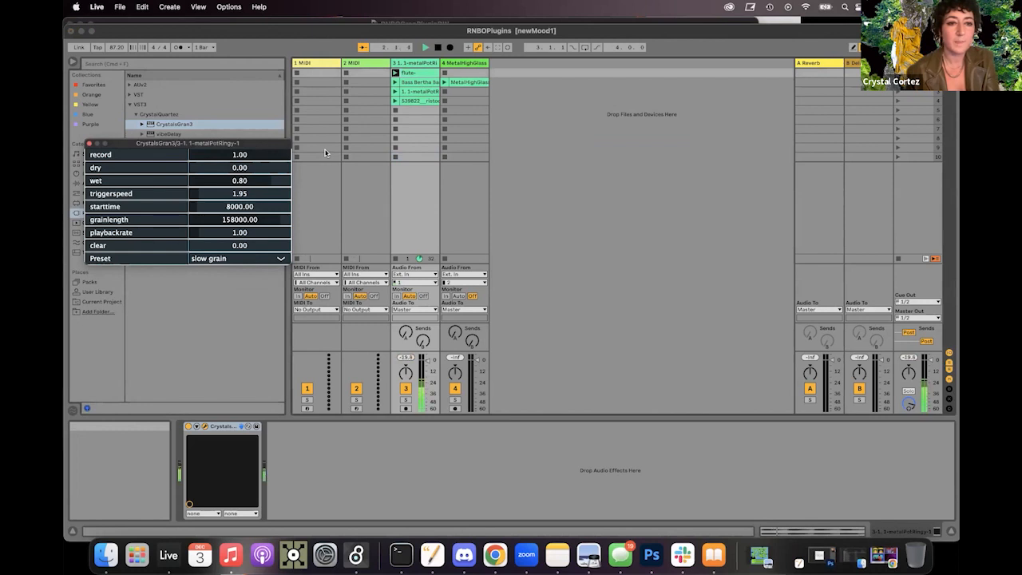
left_click_drag(287, 154, 175, 156)
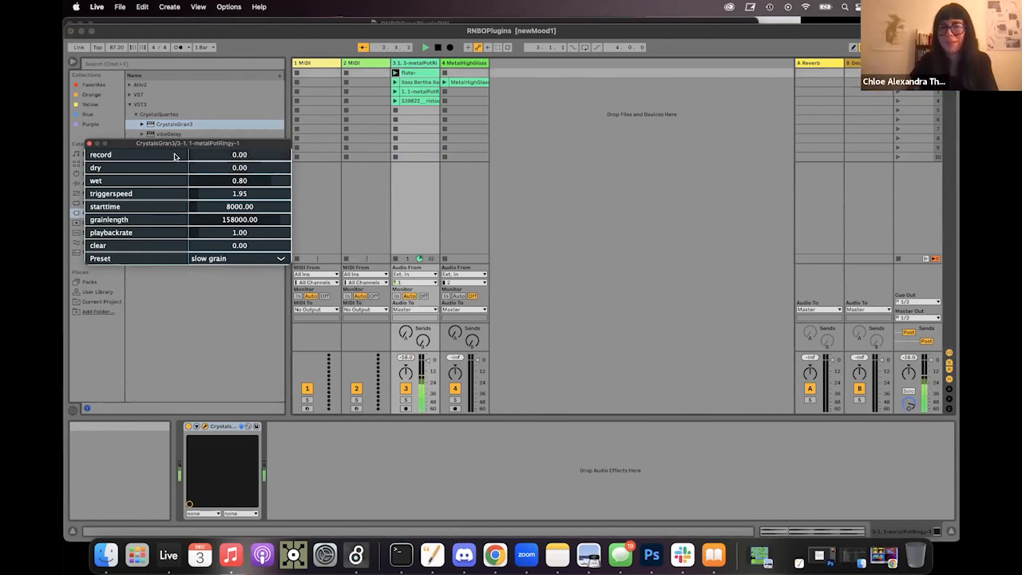
left_click(200, 195)
left_click_drag(200, 195, 222, 196)
left_click_drag(198, 229, 222, 233)
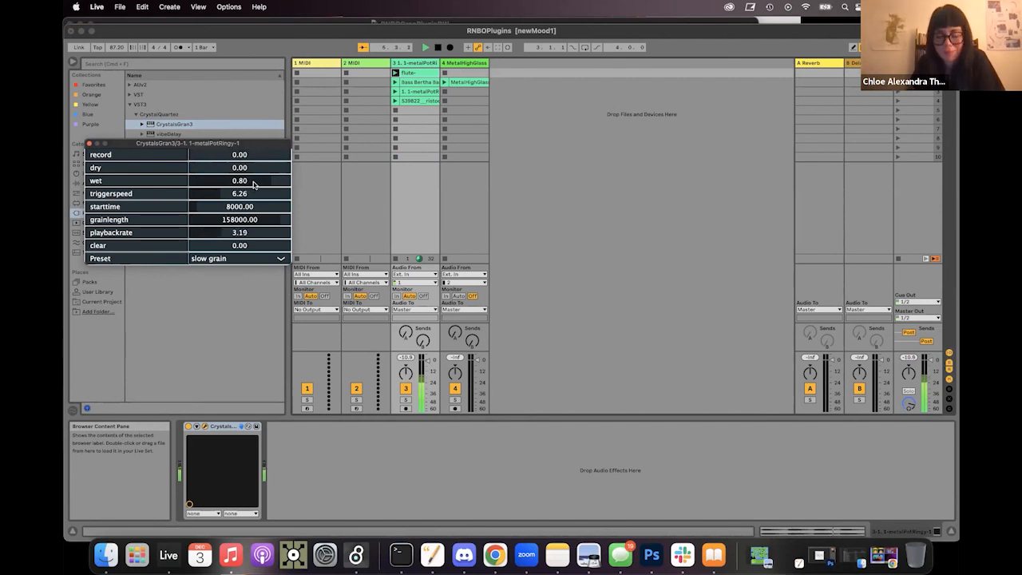
Step: Adjust the granulator to about wet 0.54, starttime 62153 and playbackrate 0.84 while the flute clip plays
left_click(239, 183)
left_click_drag(239, 183, 219, 181)
left_click_drag(225, 231, 258, 228)
left_click_drag(218, 183, 198, 231)
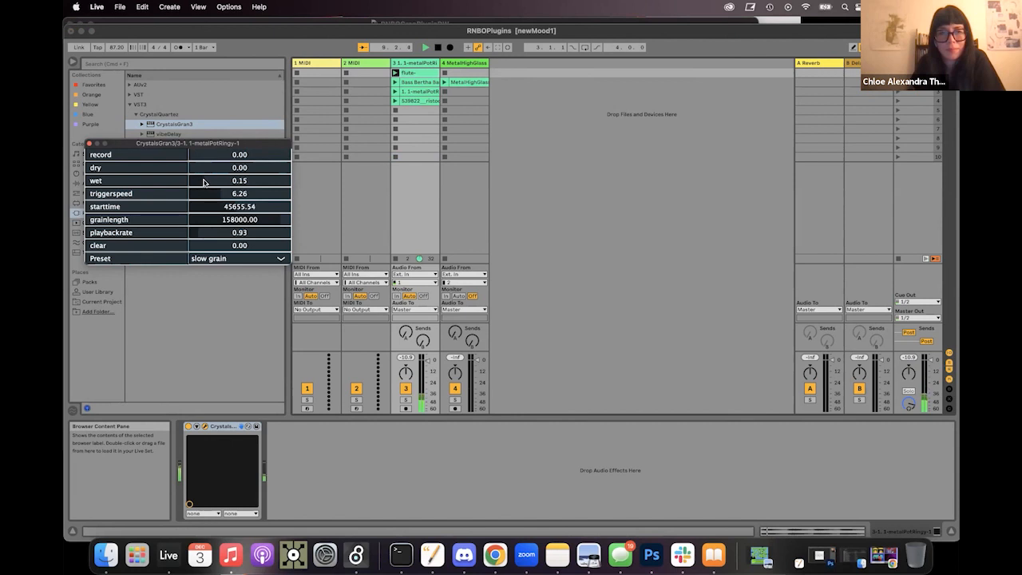
left_click_drag(202, 181, 250, 205)
mouse_move(204, 233)
left_mouse_down()
mouse_move(257, 237)
mouse_move(196, 232)
left_mouse_up()
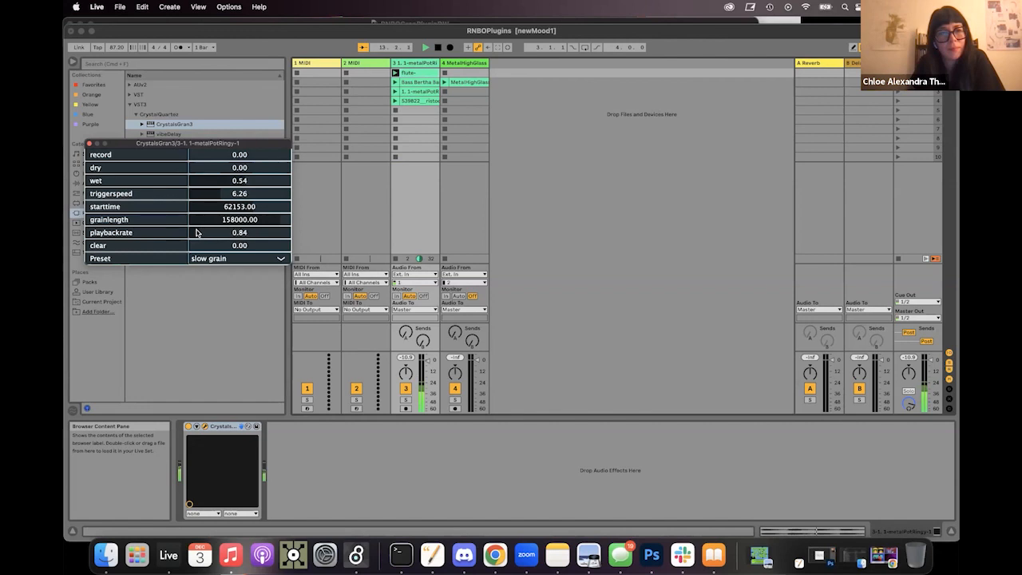
Step: Record the Bass Bertha clip into the granulator's buffer and set playbackrate to about 1.38 and triggerspeed to about 9.44
left_click(395, 83)
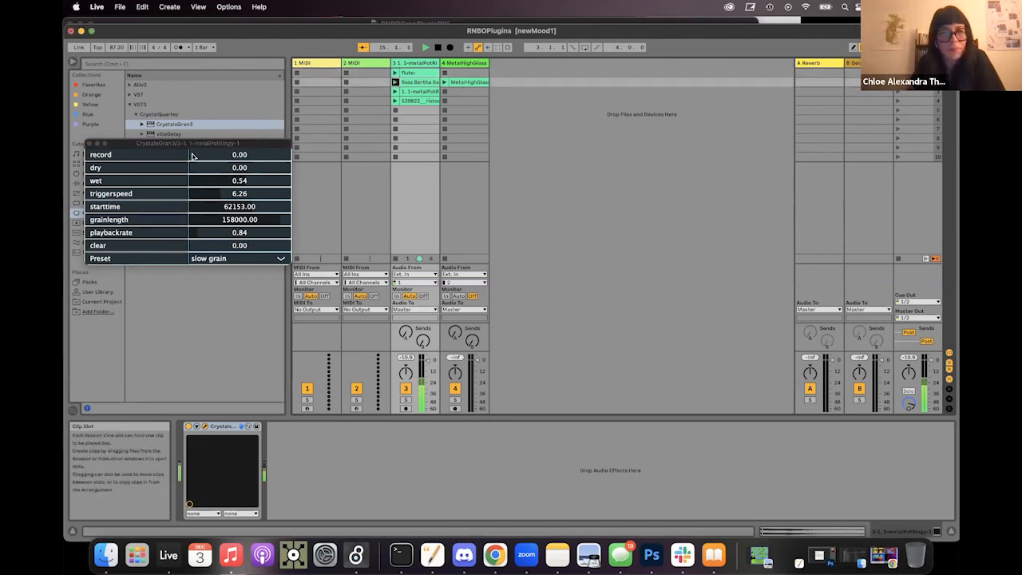
left_click_drag(191, 156, 162, 159)
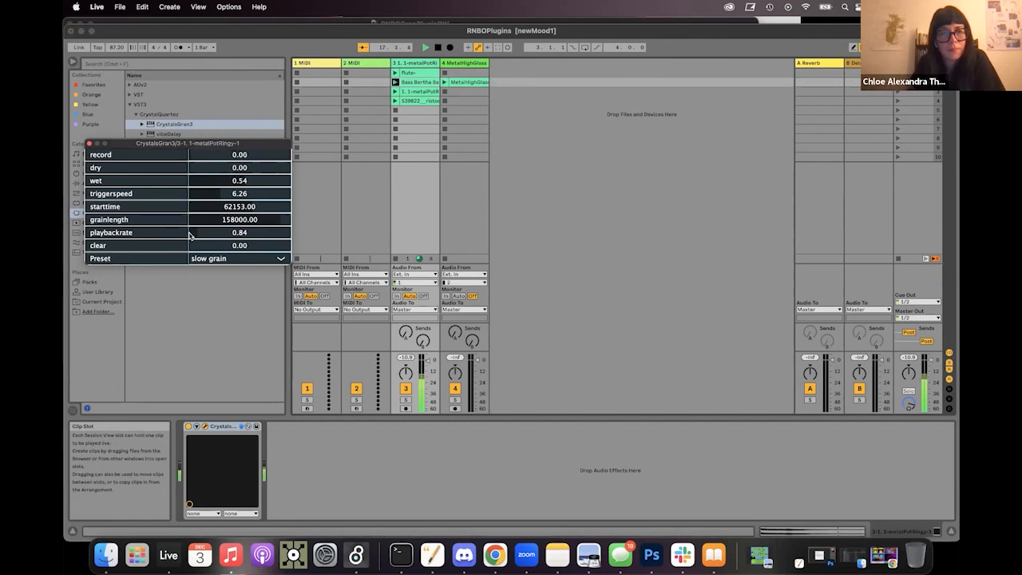
left_click_drag(192, 234, 215, 233)
mouse_move(218, 232)
left_mouse_down()
mouse_move(253, 236)
mouse_move(207, 234)
left_mouse_up()
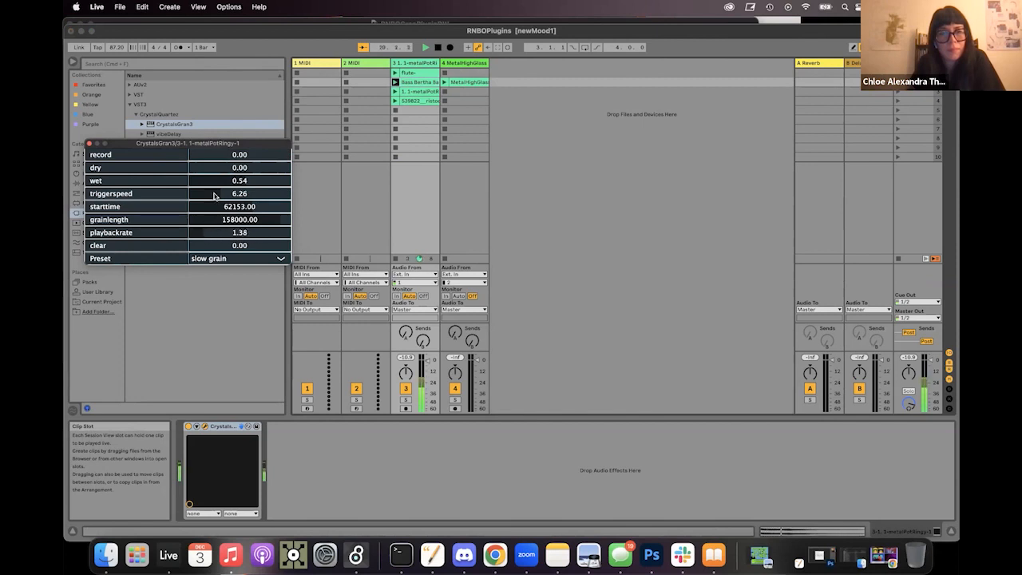
left_click_drag(217, 196, 306, 151)
Step: Record the metalPotRingy clip into the buffer and set wet to 0.70, triggerspeed to about 0.96, starttime to about 6139 and playbackrate to about 0.91
left_click(399, 91)
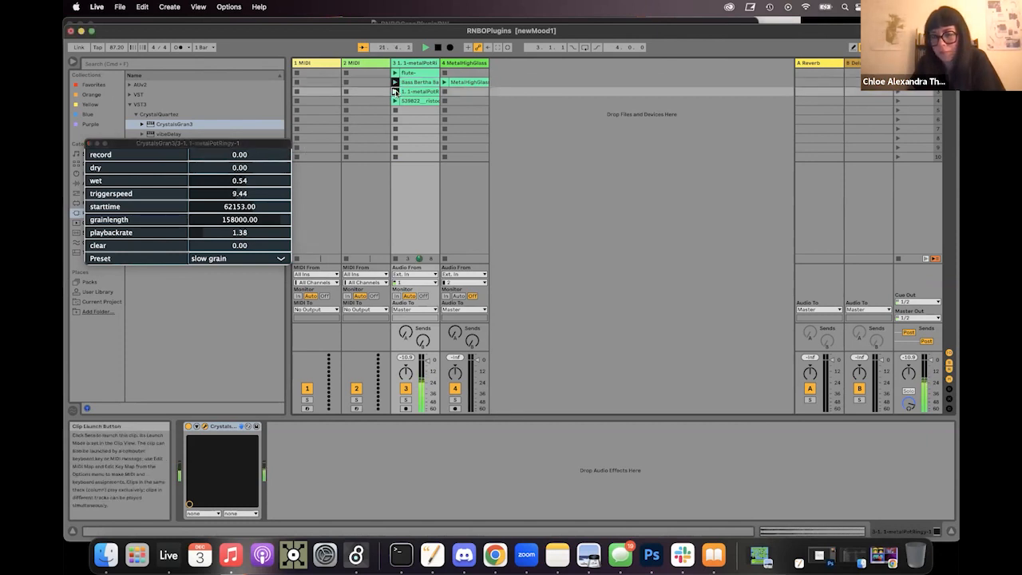
left_click_drag(194, 155, 196, 197)
left_click(191, 182)
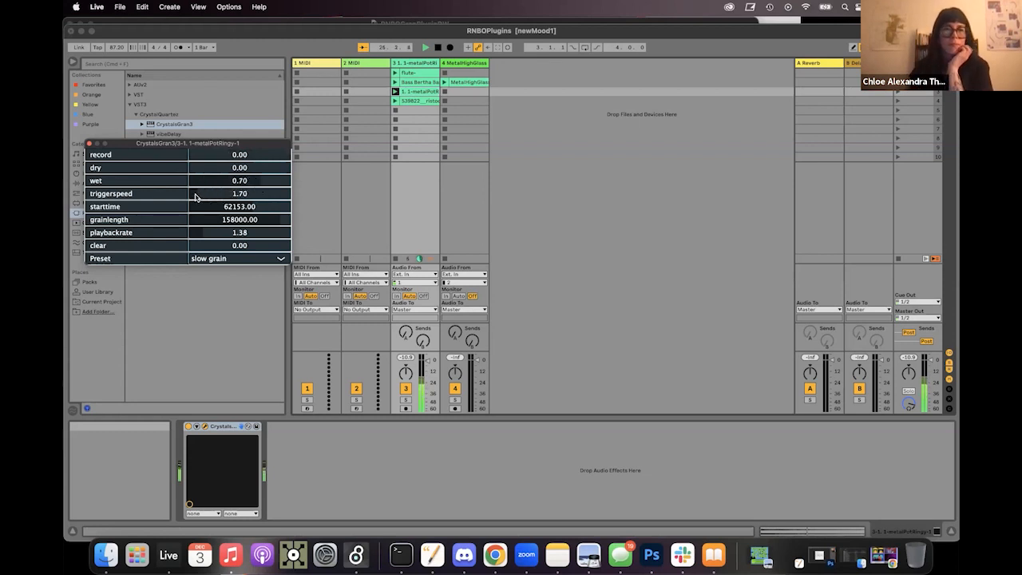
left_click(193, 196)
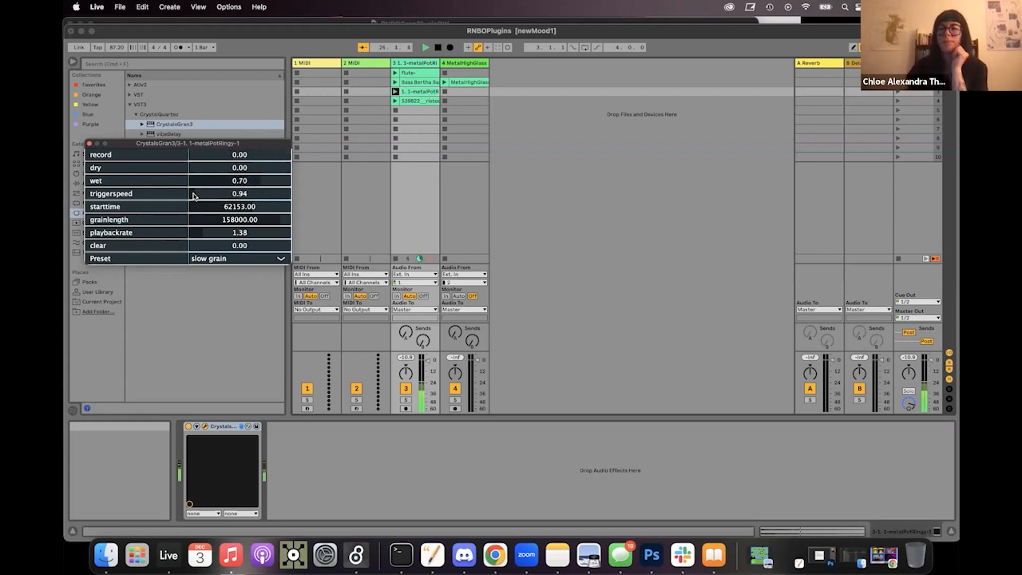
left_click_drag(242, 210, 197, 236)
Step: Record the flute clip into the granulator's buffer again and lower playbackrate to about 0.39
left_click(396, 72)
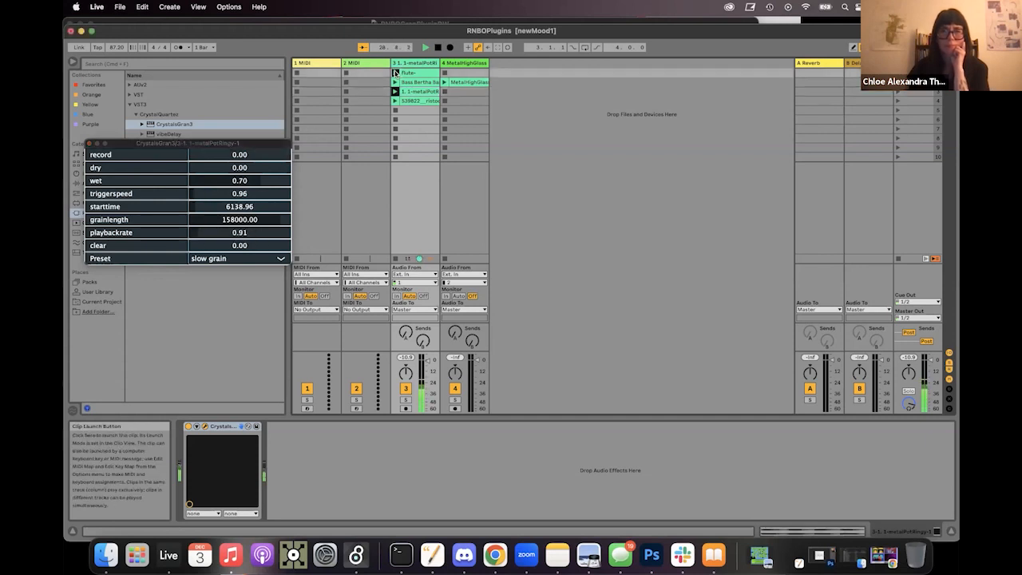
left_click_drag(200, 154, 194, 183)
left_click_drag(201, 233, 191, 234)
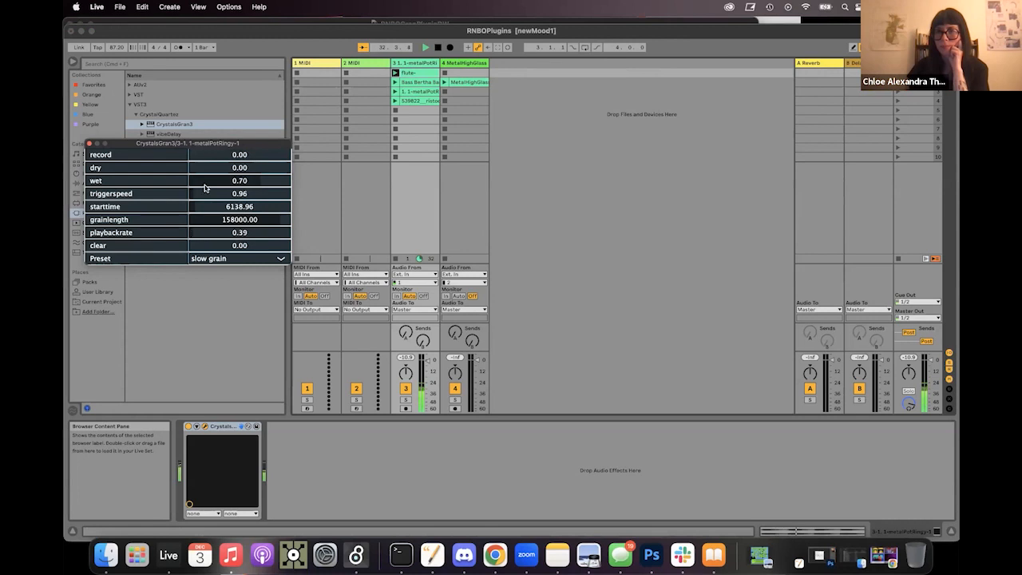
Step: Stop the third track's clip, clear the granulator's buffer and close the plug-in window
left_click(396, 260)
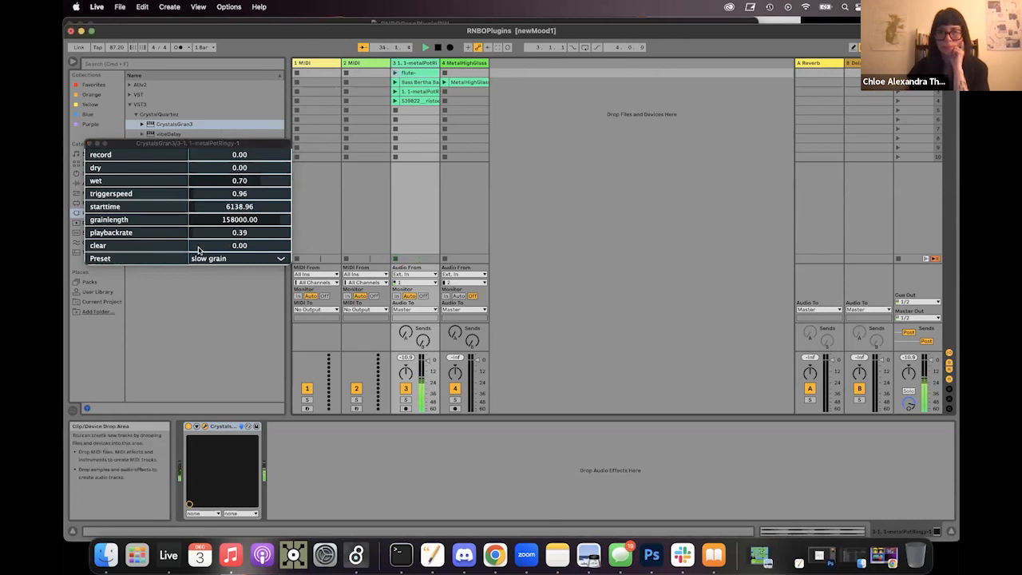
left_click(199, 250)
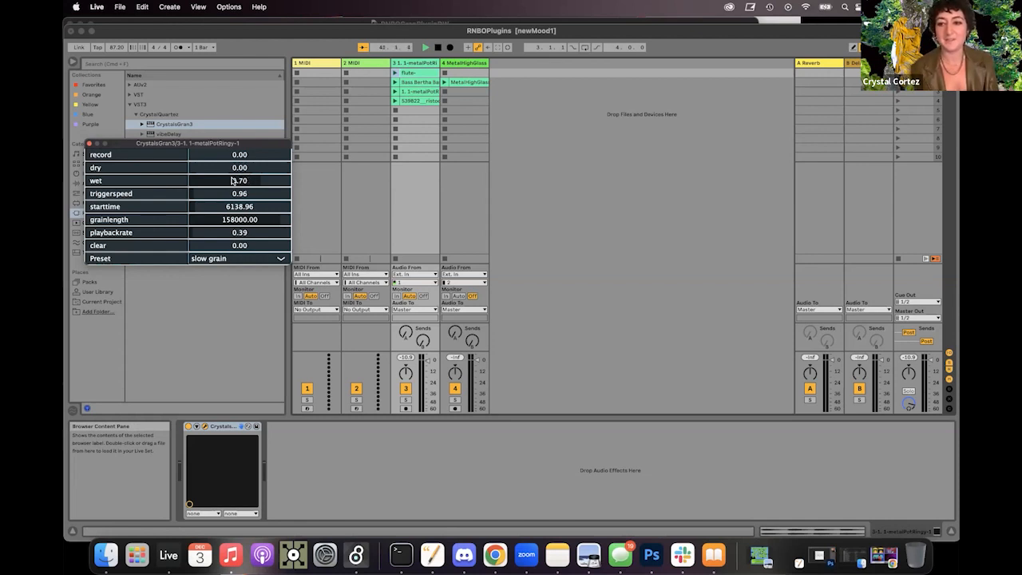
left_click(88, 143)
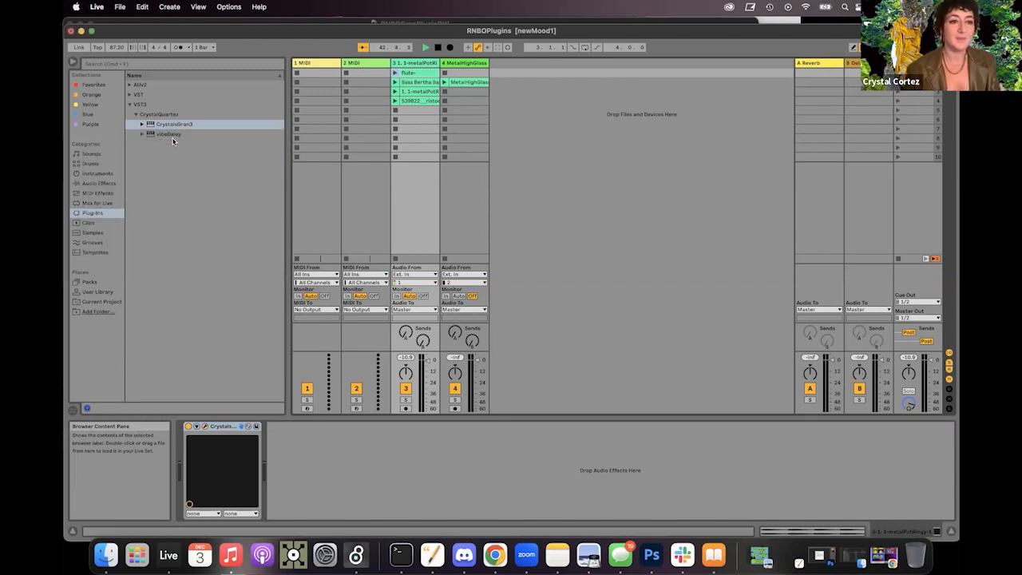
Step: Add vibeDelay to the third track and, playing the Bass Bertha clip, set about feedback 0.33, lfo 10.19, depth 18281, delaytime 14429 and wet 0.99
left_click(154, 135)
left_click_drag(292, 195, 411, 138)
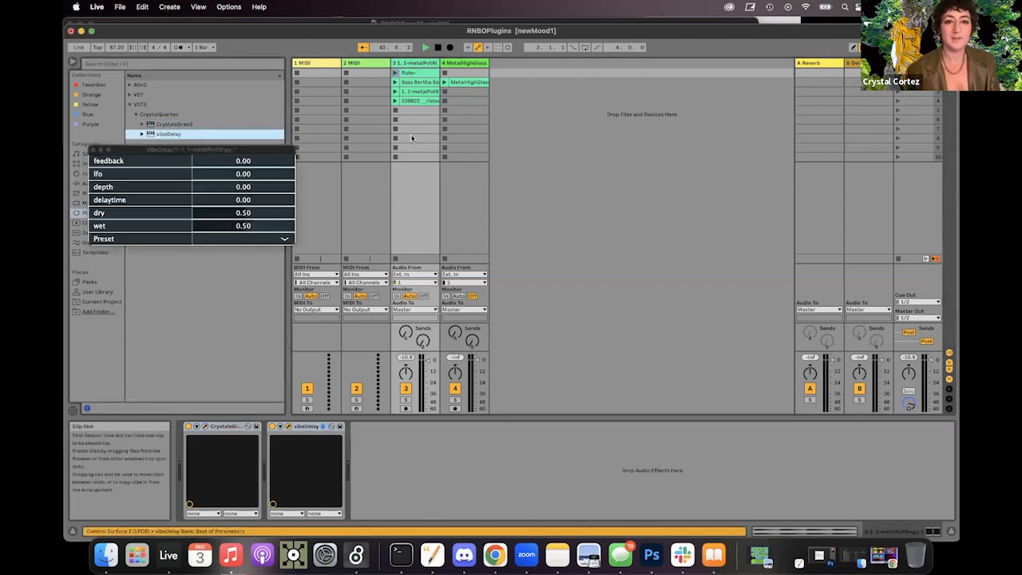
left_click(395, 83)
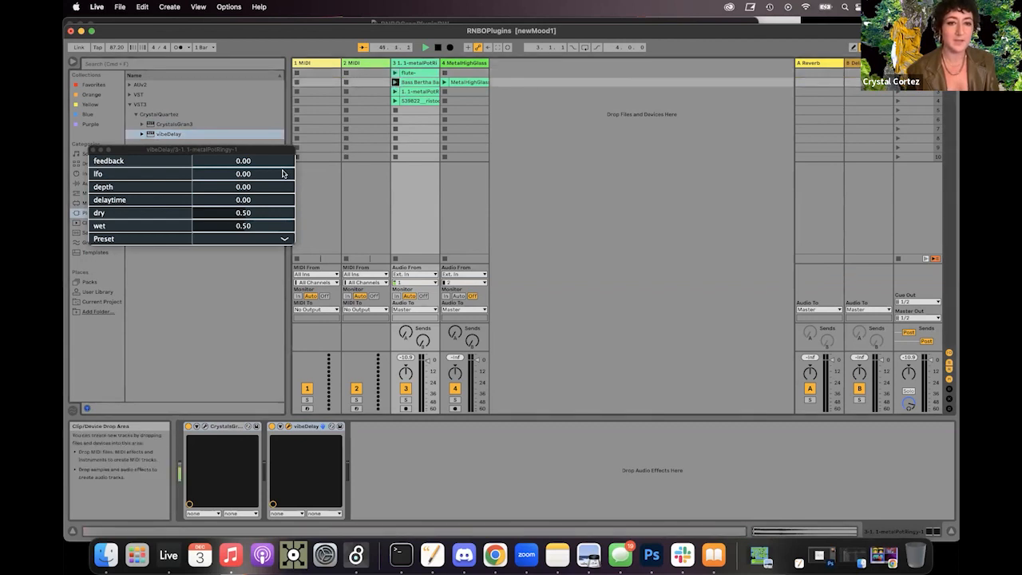
left_click_drag(205, 161, 291, 229)
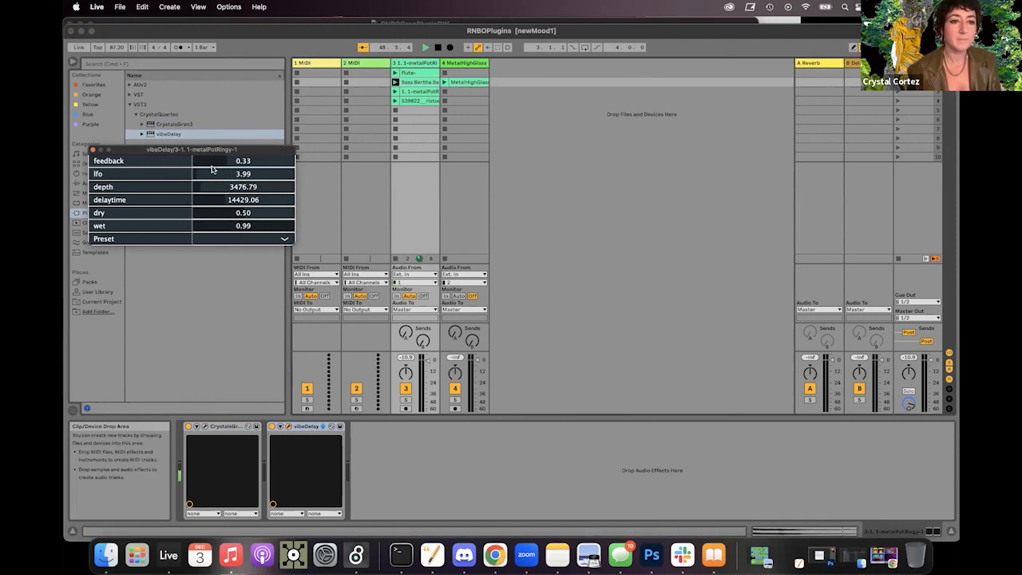
left_click_drag(211, 168, 236, 188)
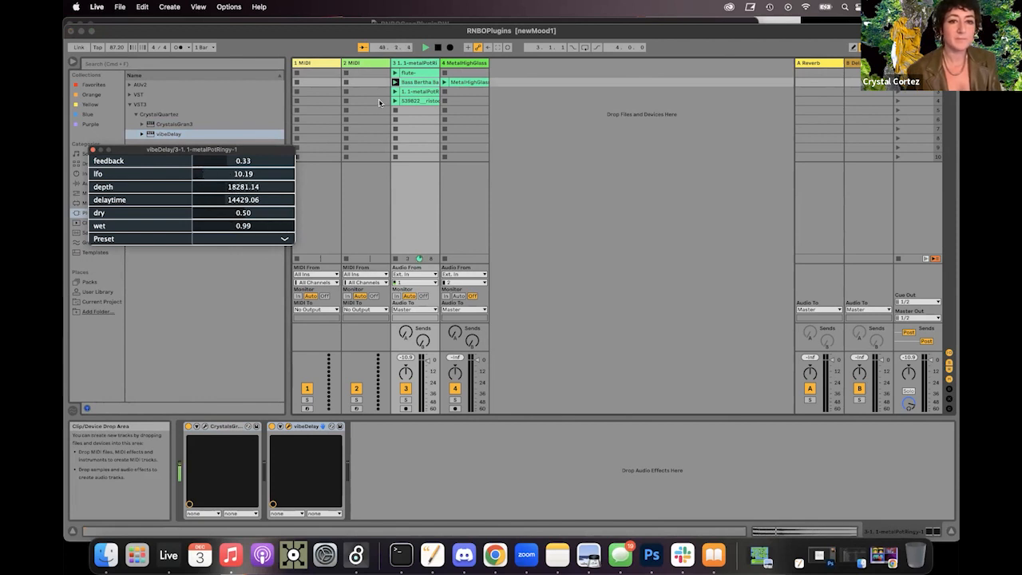
Step: Play the metalPotRingy clip through vibeDelay at about lfo 72.57, depth 12255 and delaytime 40324, and stop playback and close the plug-in window
left_click(395, 82)
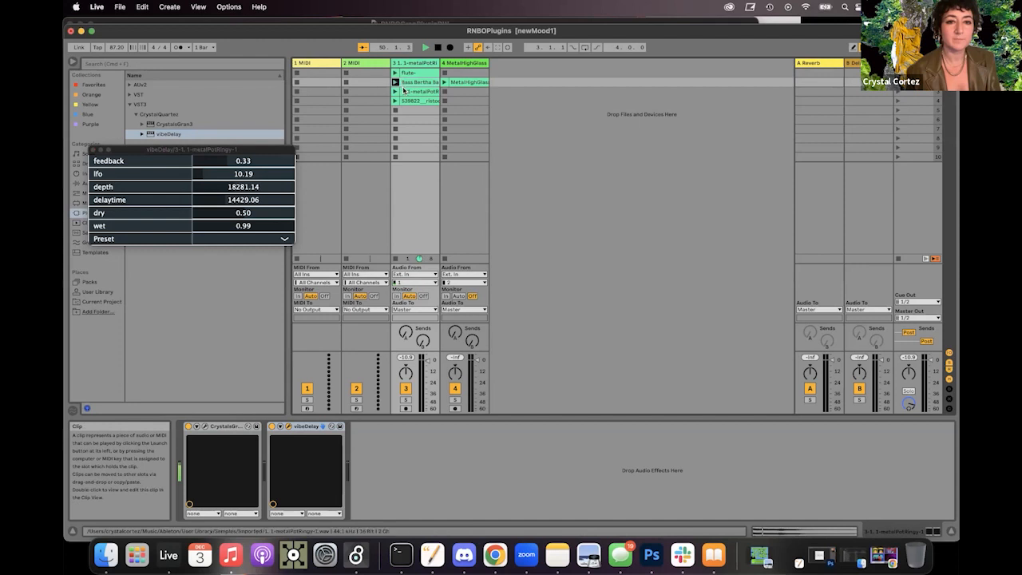
left_click(403, 91)
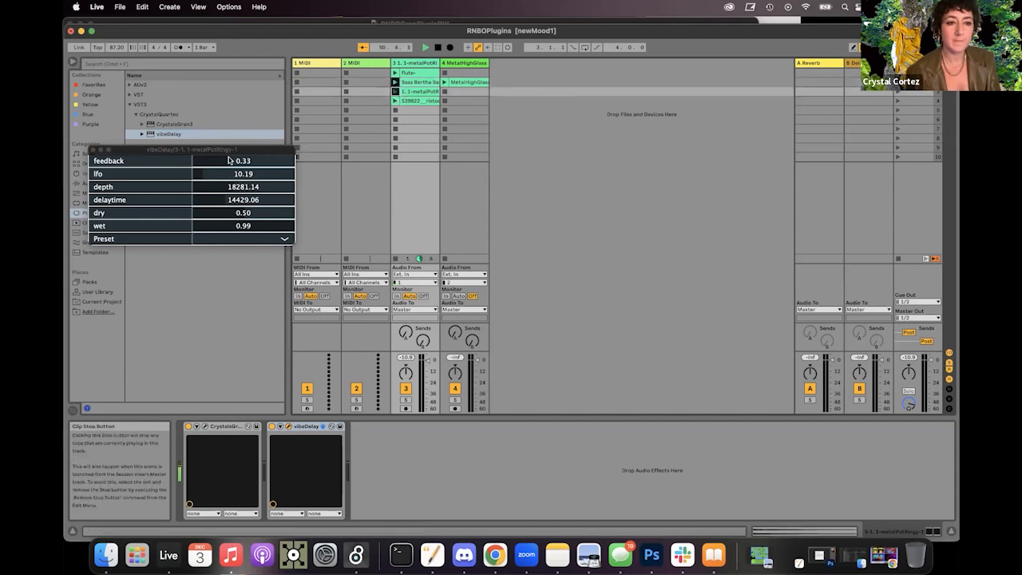
mouse_move(212, 174)
left_mouse_down()
mouse_move(267, 180)
mouse_move(219, 199)
mouse_move(283, 198)
mouse_move(213, 187)
left_mouse_up()
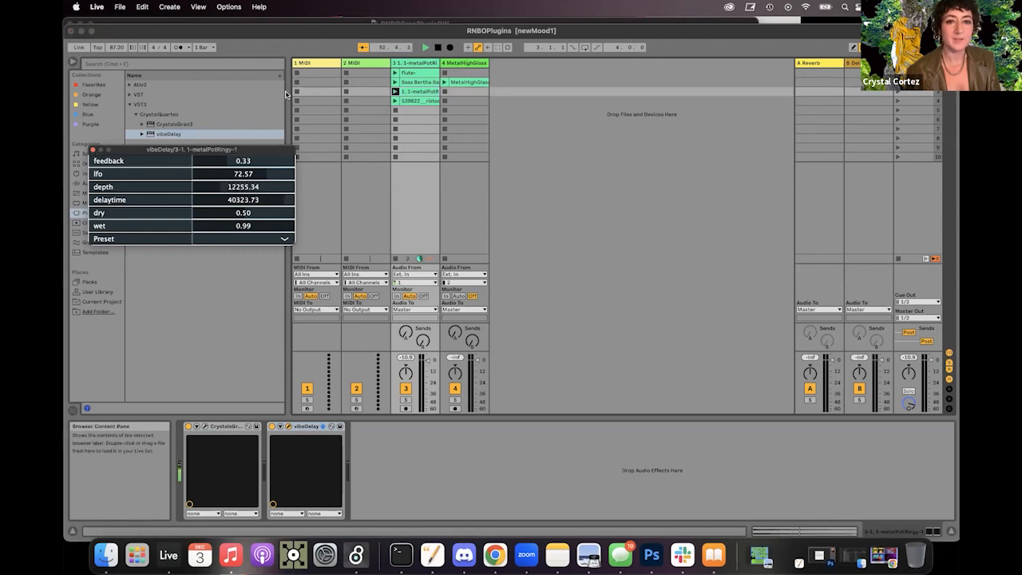
left_click(438, 48)
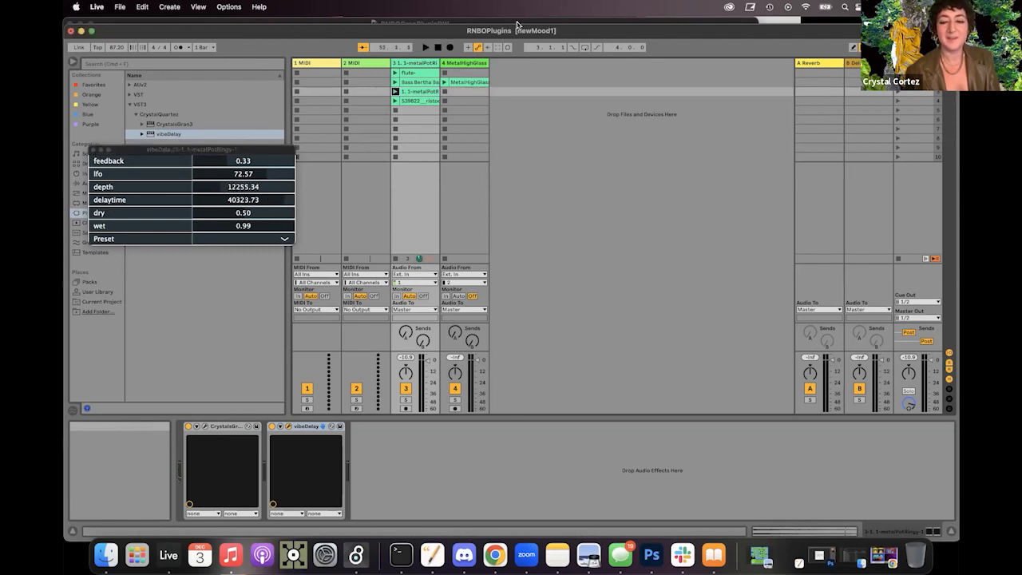
left_click(93, 150)
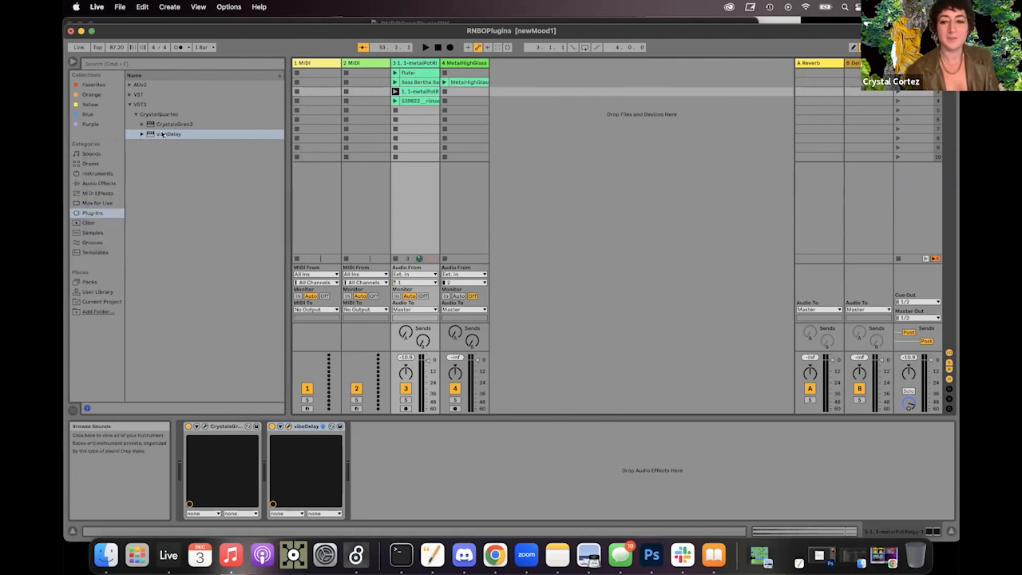